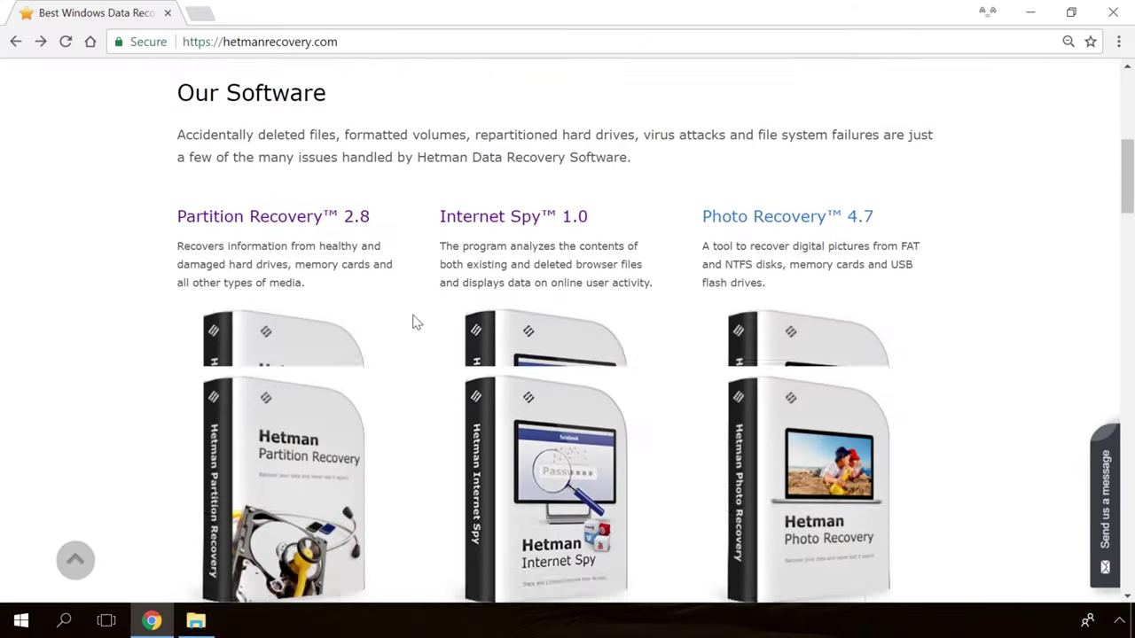
# Open the Partition Recovery 2.8 product page on the Hetman site and download its installer
pyautogui.scroll(-5, 413, 315)
pyautogui.scroll(-7, 413, 317)
pyautogui.scroll(-5, 414, 322)
pyautogui.scroll(7, 413, 321)
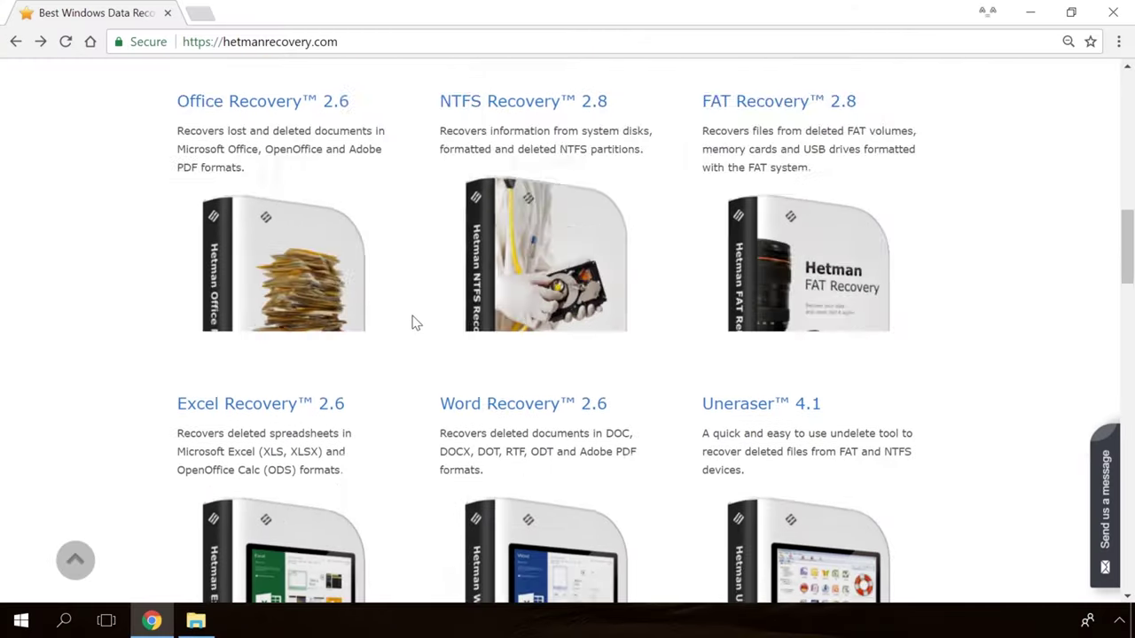
pyautogui.scroll(4, 413, 321)
pyautogui.scroll(3, 413, 322)
pyautogui.click(310, 353)
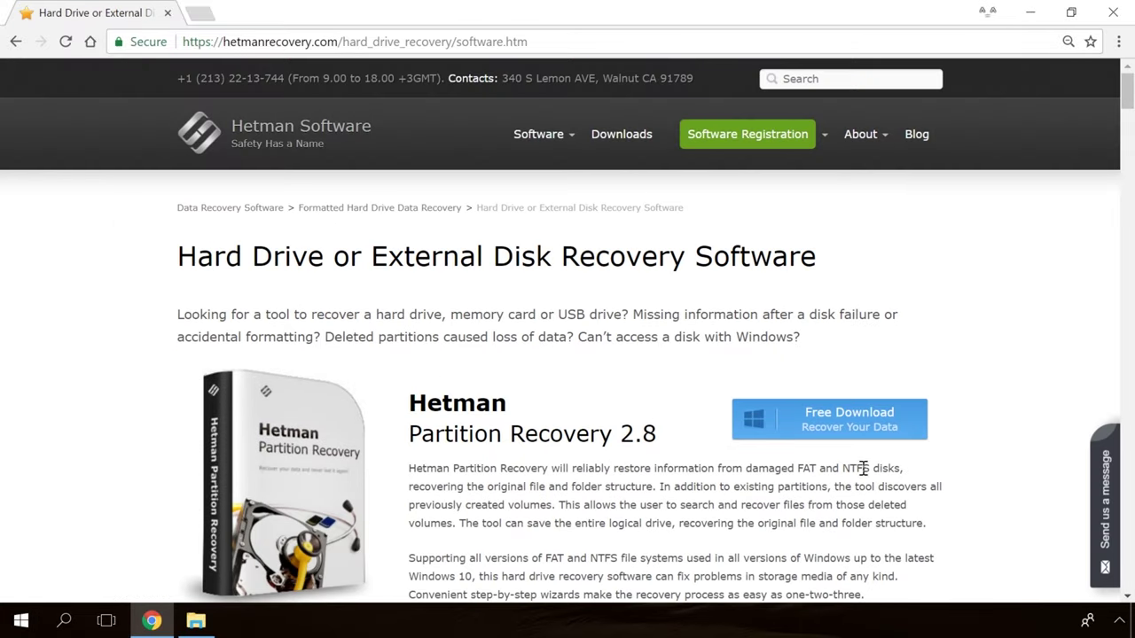
pyautogui.click(817, 426)
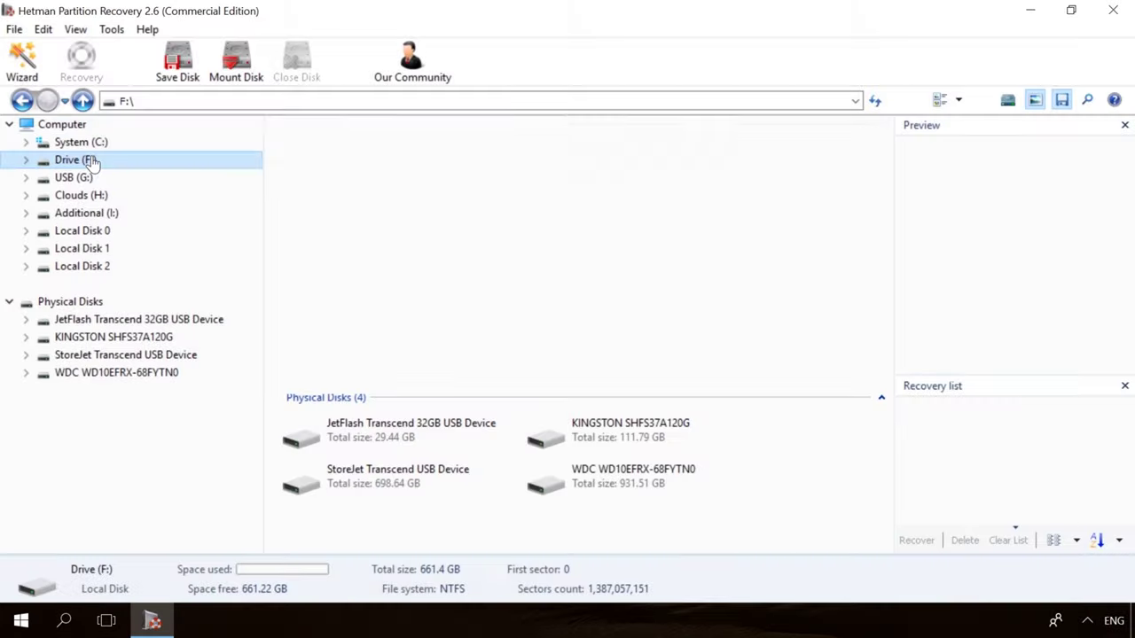
# Fast-scan Drive F and recover the deleted video 856071704.mp4
pyautogui.doubleClick(79, 160)
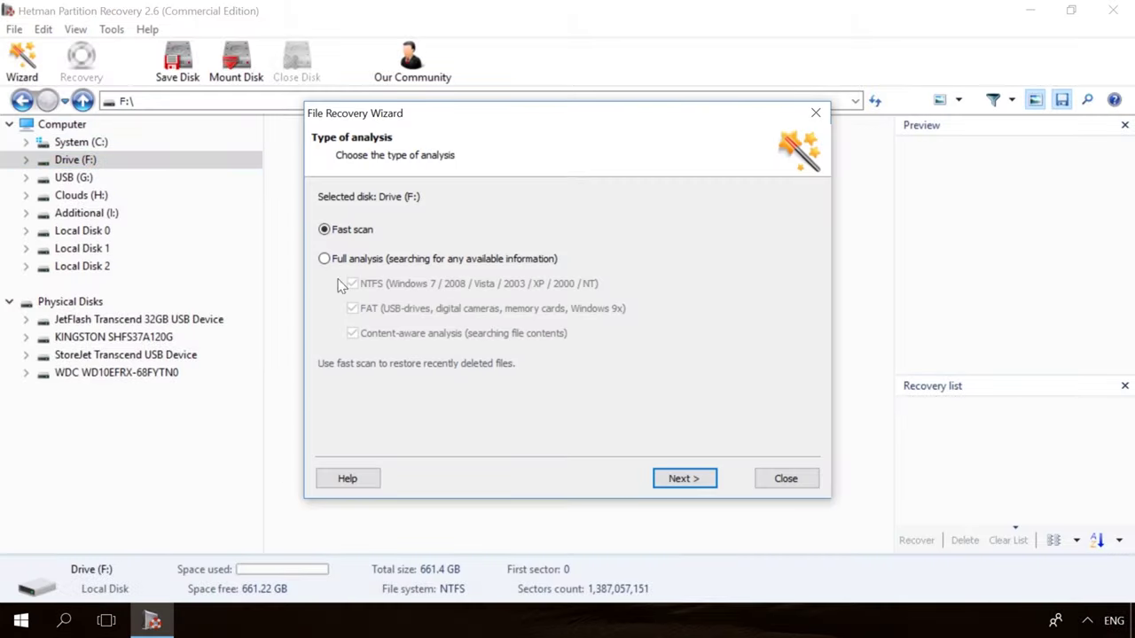
pyautogui.click(707, 479)
pyautogui.click(707, 481)
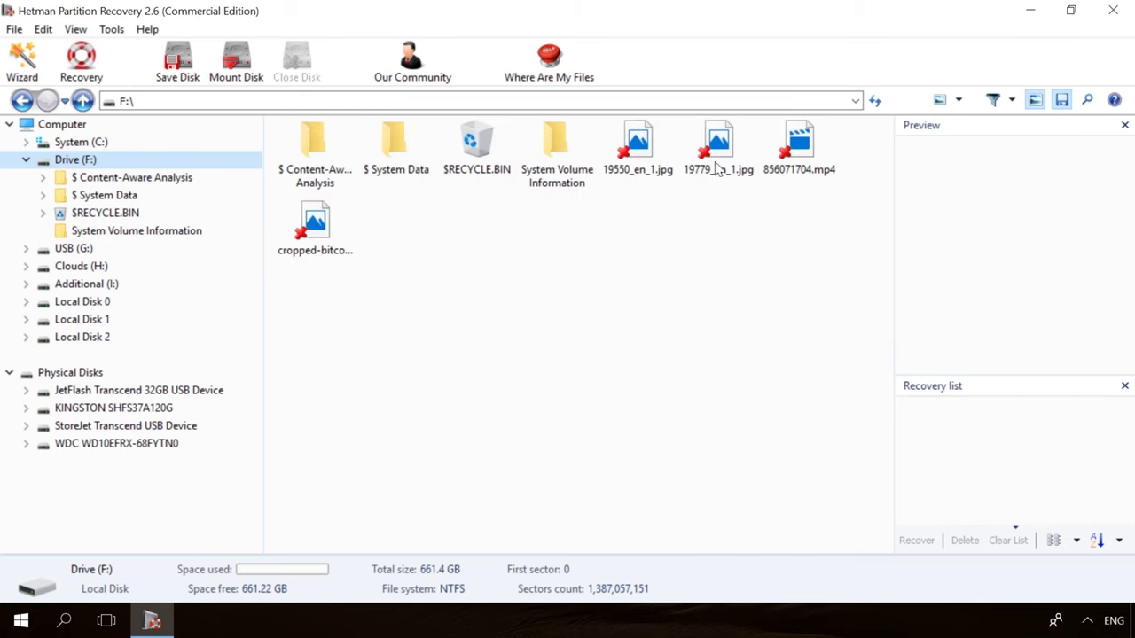
pyautogui.click(714, 163)
pyautogui.click(799, 144)
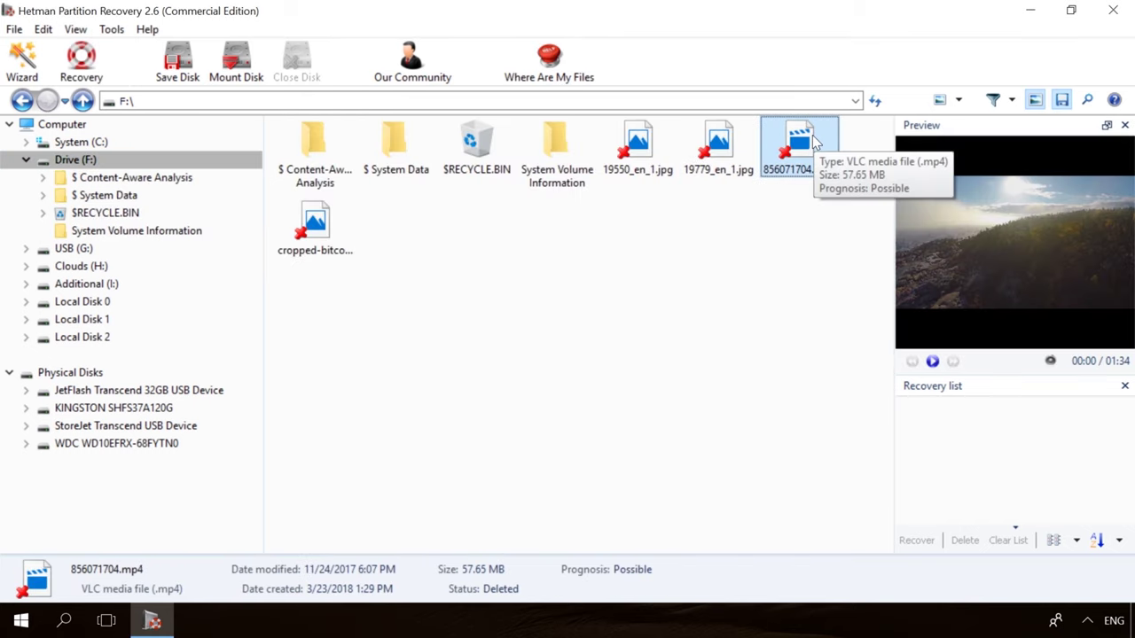
pyautogui.click(87, 58)
pyautogui.click(671, 477)
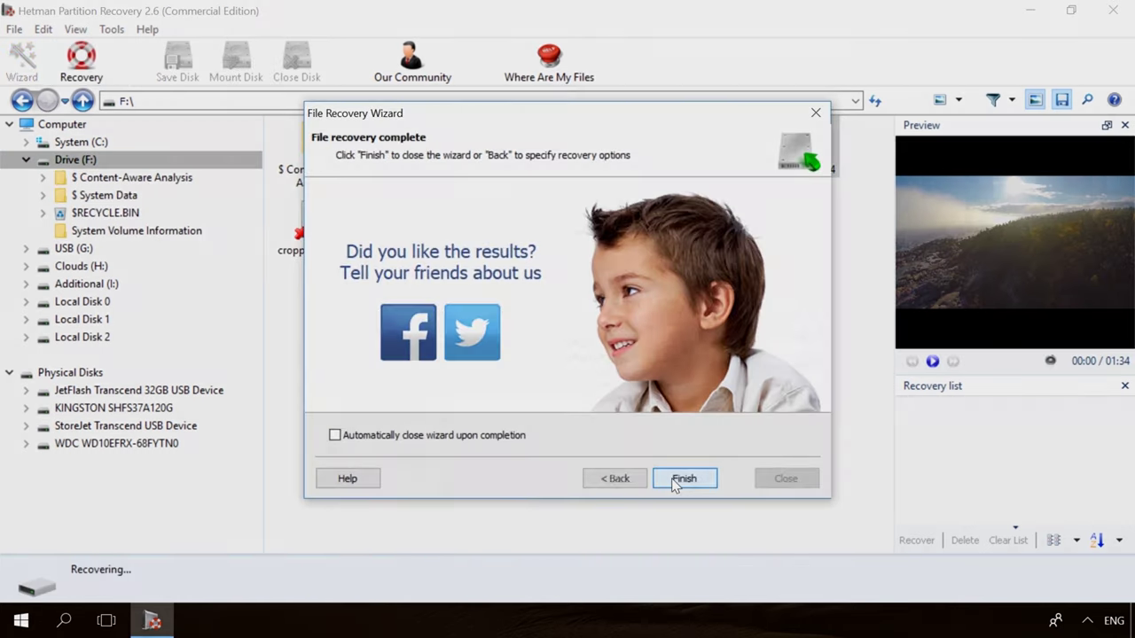
# Open the 'Windows Detected a Hard Disk Problem' article from the blog
pyautogui.scroll(-4, 673, 239)
pyautogui.scroll(-3, 673, 240)
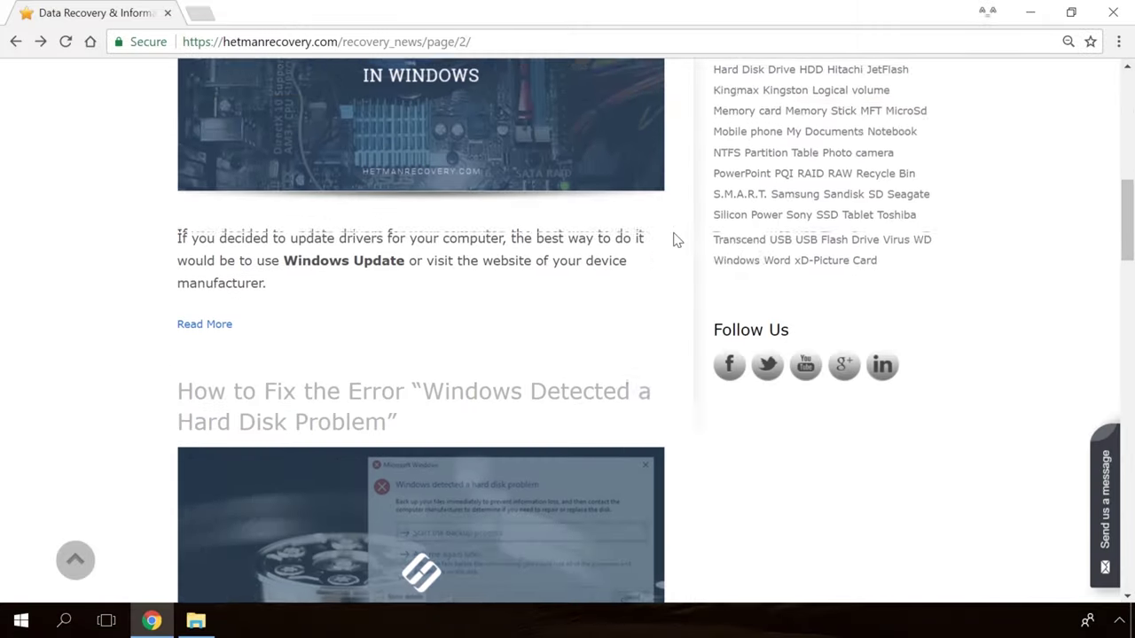
pyautogui.scroll(-4, 674, 239)
pyautogui.scroll(-6, 674, 239)
pyautogui.scroll(-4, 674, 239)
pyautogui.scroll(-3, 674, 239)
pyautogui.scroll(-3, 673, 239)
pyautogui.scroll(7, 674, 240)
pyautogui.scroll(4, 674, 239)
pyautogui.scroll(7, 674, 240)
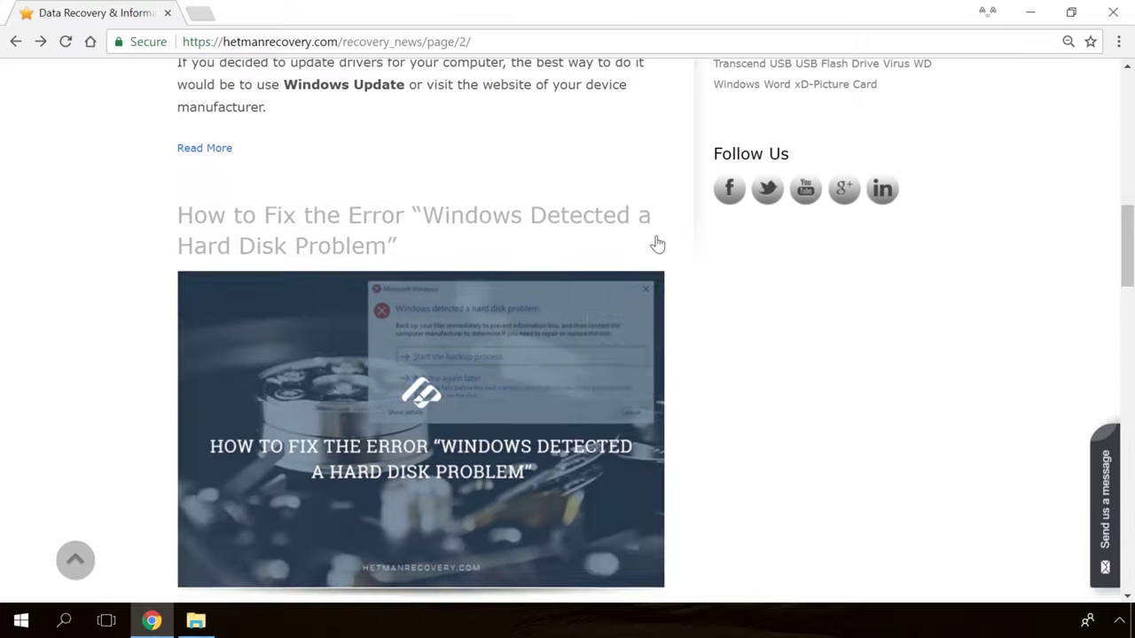
pyautogui.click(432, 321)
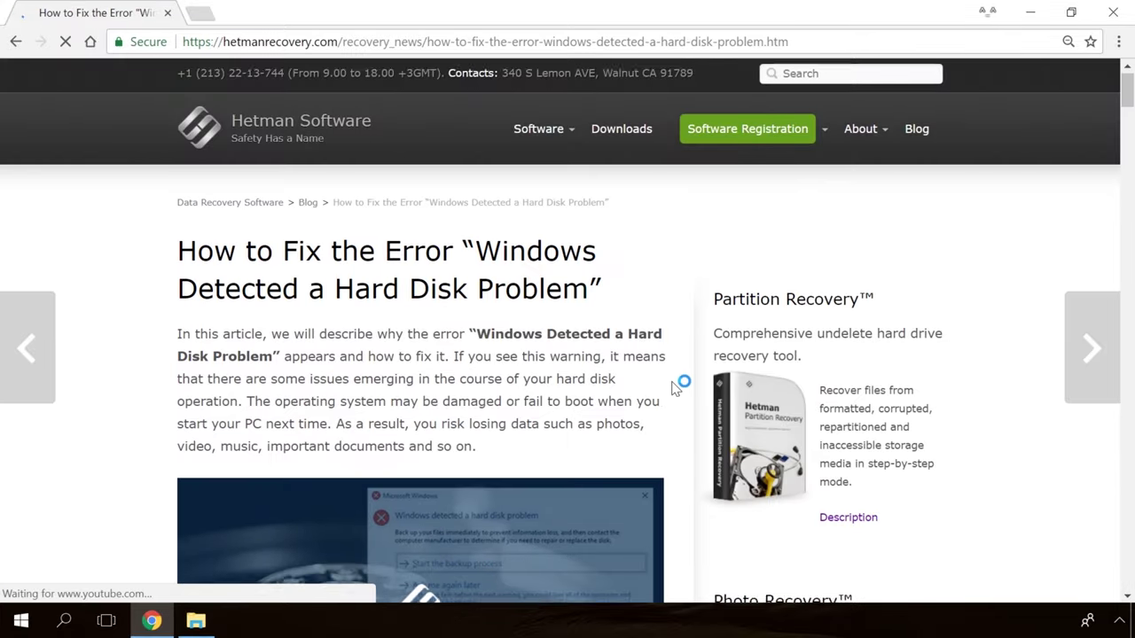
# Scroll to the article's Command Prompt video and open the Send us a message form
pyautogui.scroll(-7, 679, 381)
pyautogui.scroll(-4, 680, 381)
pyautogui.scroll(-8, 676, 386)
pyautogui.scroll(-4, 676, 386)
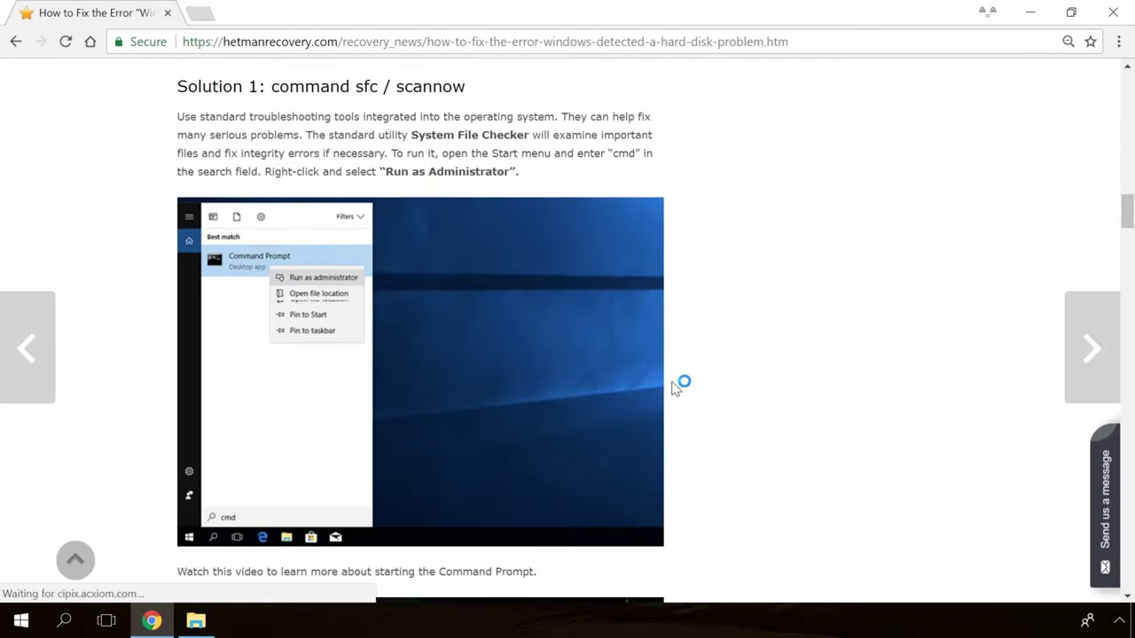
pyautogui.scroll(-8, 674, 385)
pyautogui.scroll(3, 709, 390)
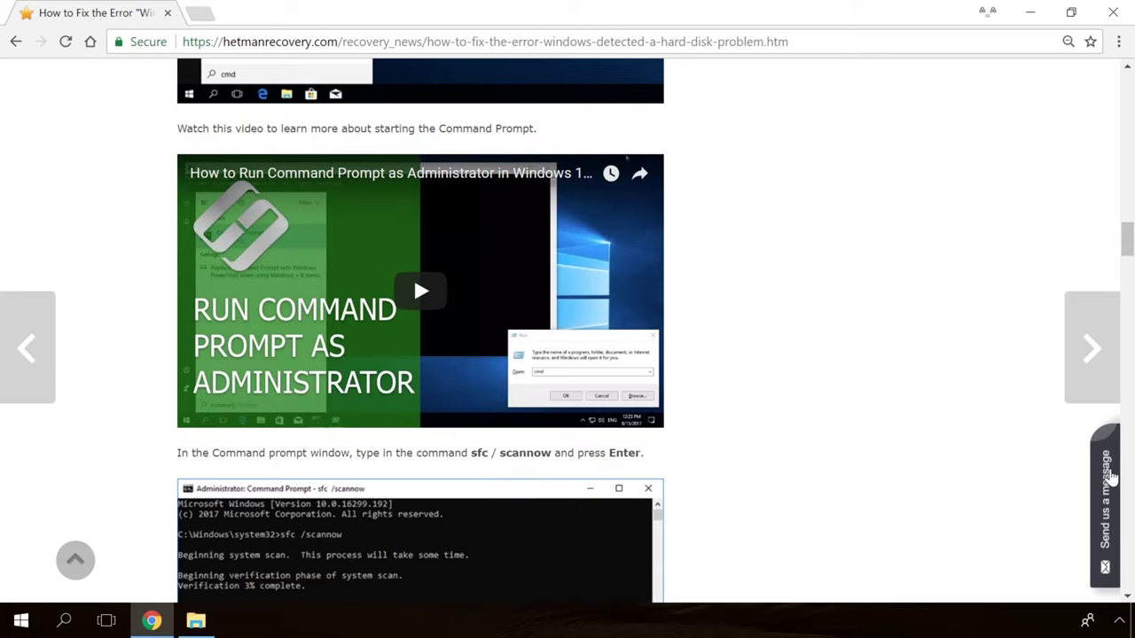
pyautogui.click(1111, 479)
pyautogui.write('H')
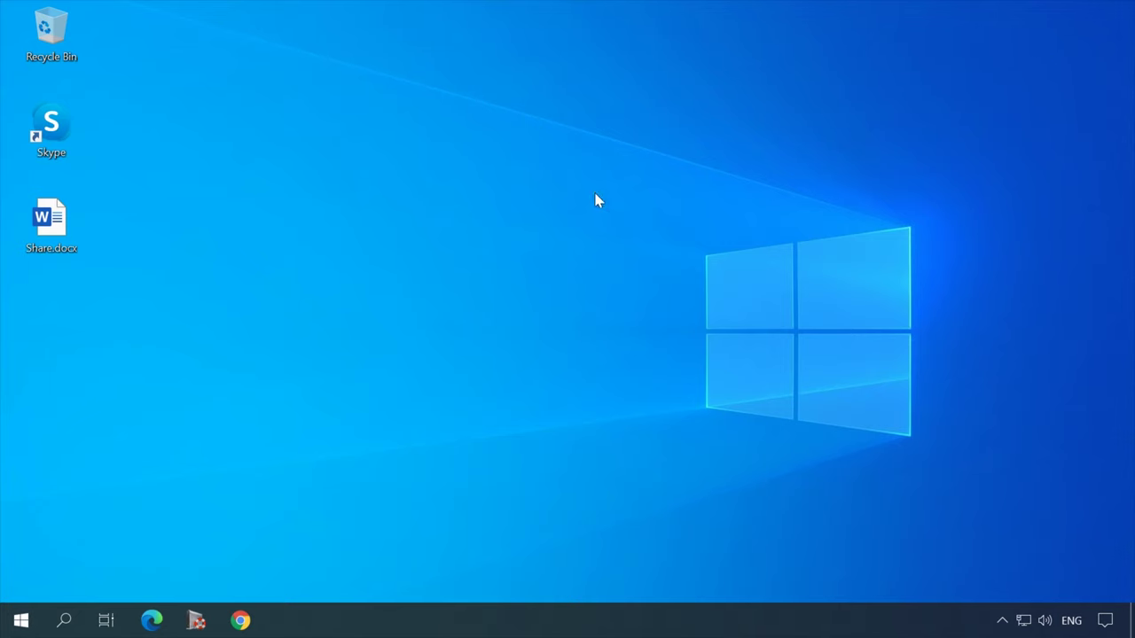
# Check Share.docx's context menu for Share with Skype, then launch regedit from Run
pyautogui.rightClick(68, 225)
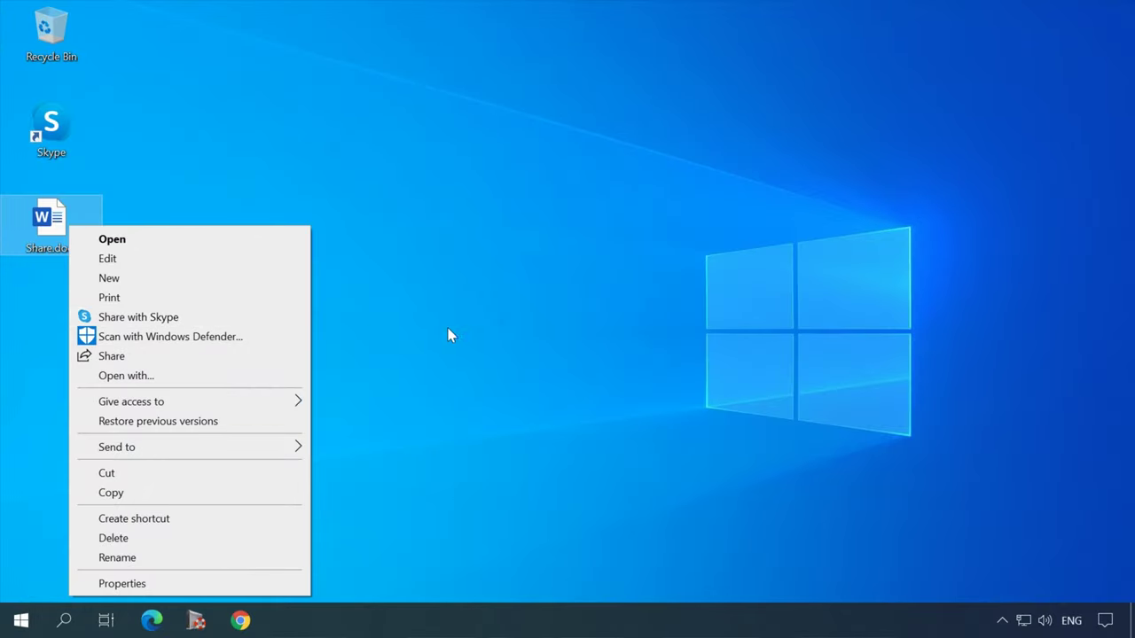
pyautogui.press('super+r')
pyautogui.click(163, 502)
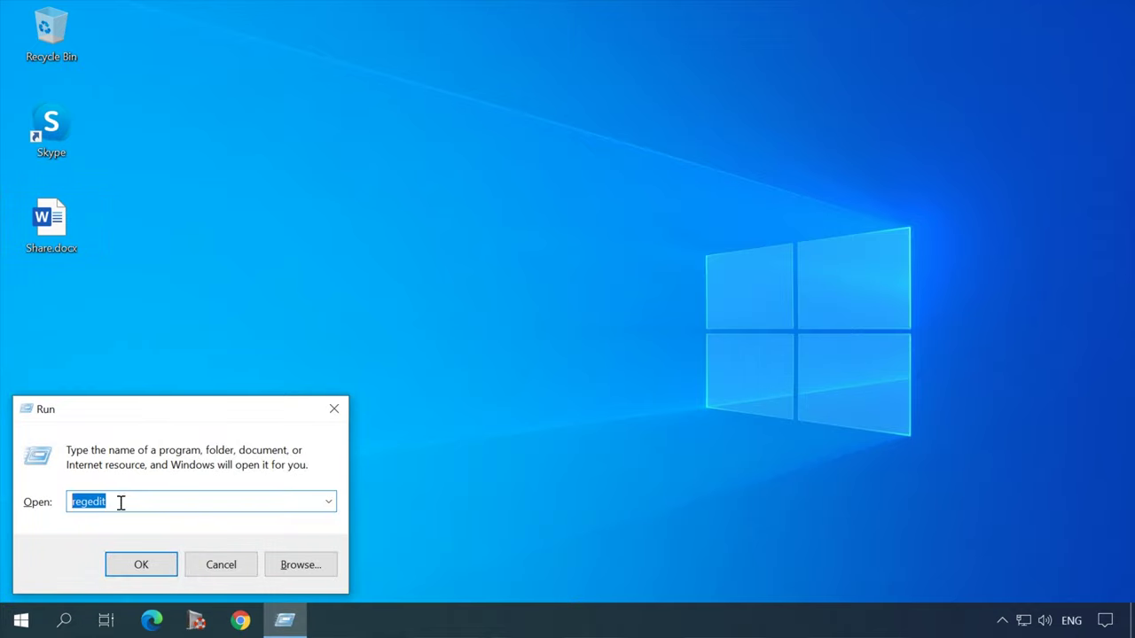
pyautogui.click(145, 563)
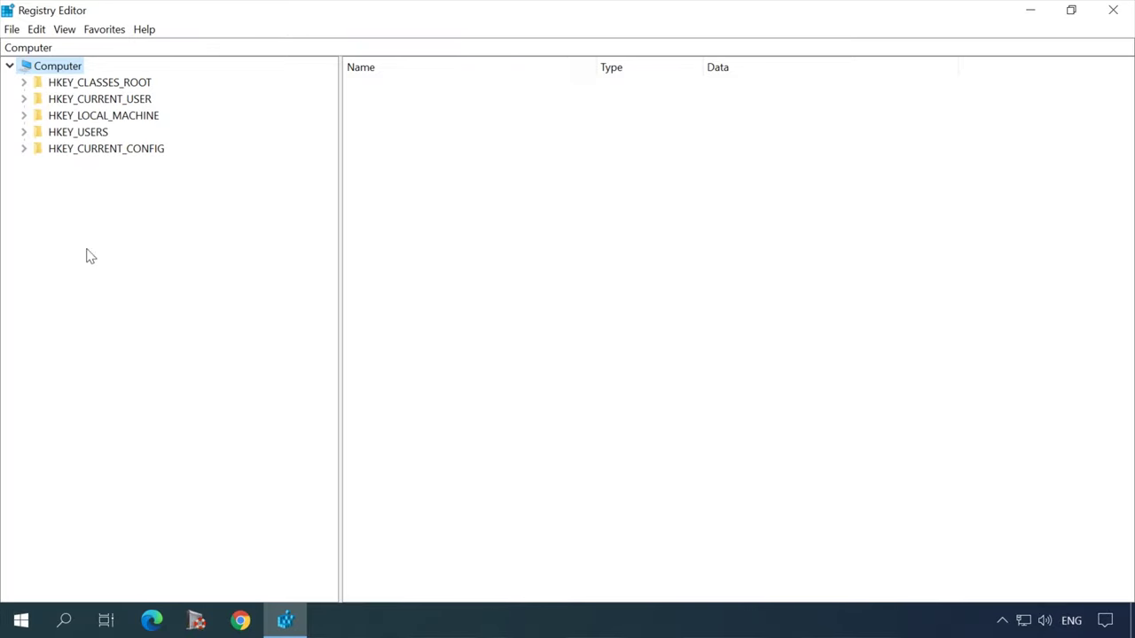
# Navigate to HKEY_CLASSES_ROOT\*\shell\ShareWithSkype to view its icon and MUIVerb values
pyautogui.click(24, 81)
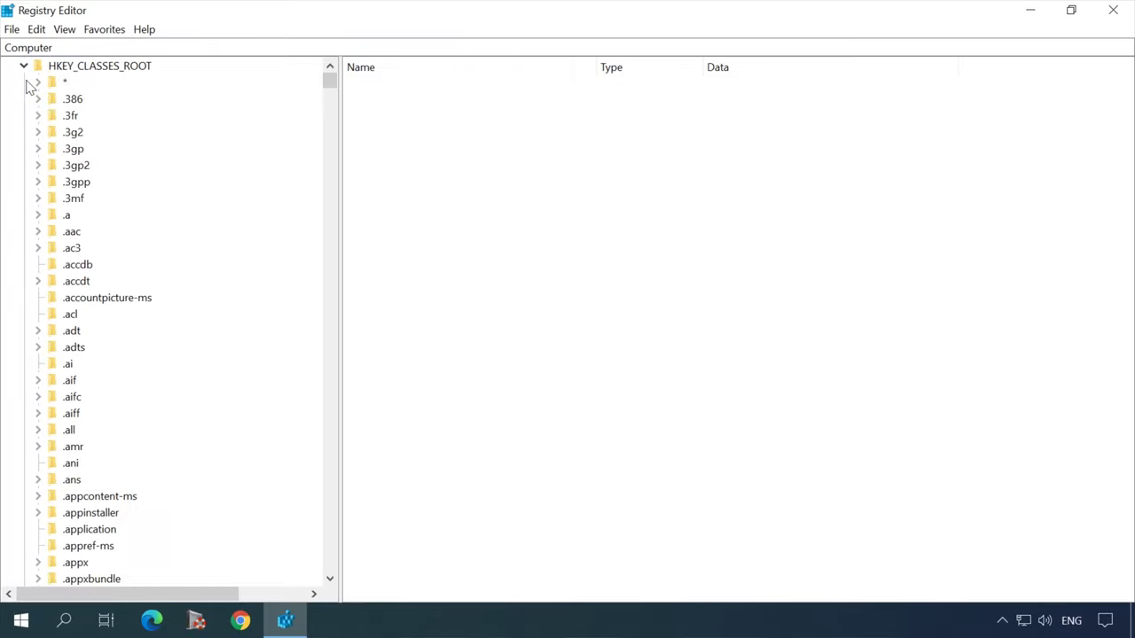
pyautogui.click(64, 82)
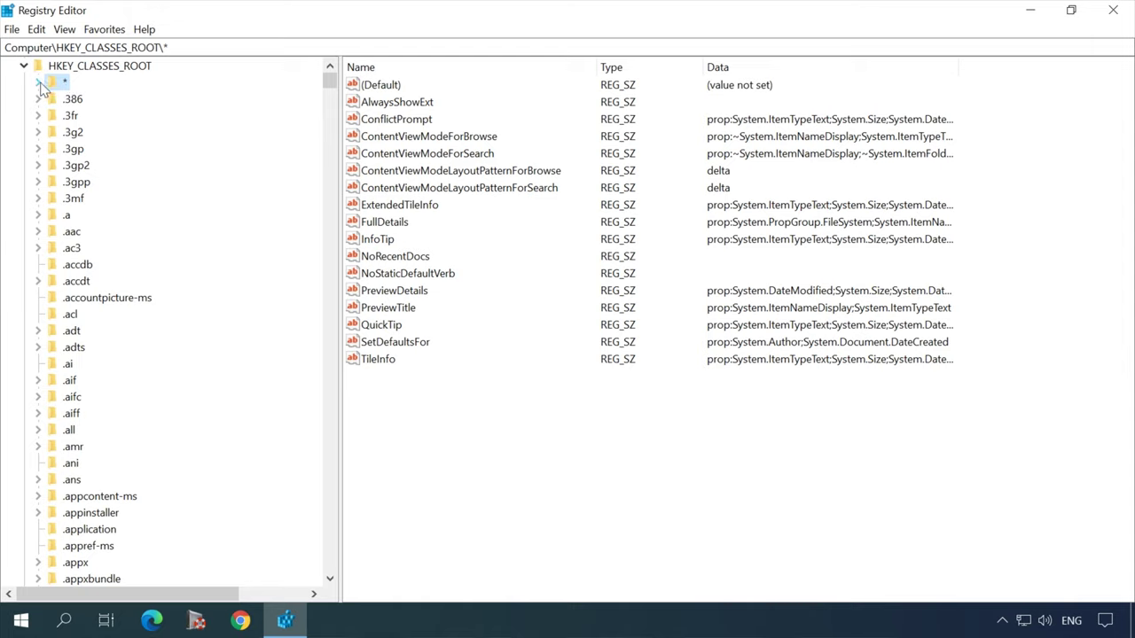
pyautogui.click(38, 82)
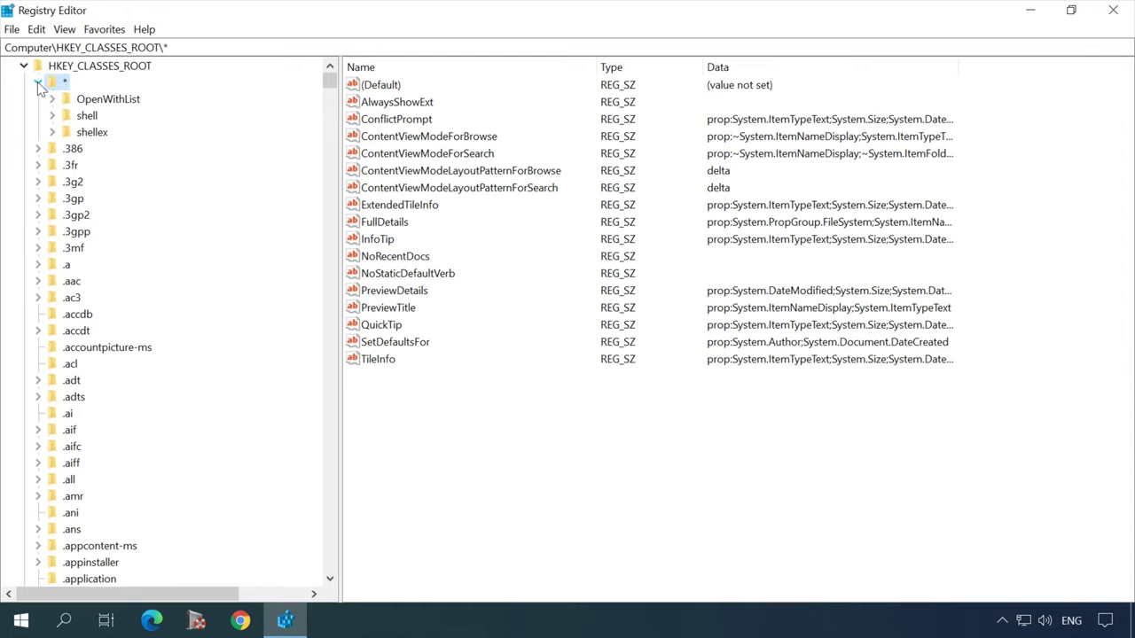
pyautogui.click(87, 116)
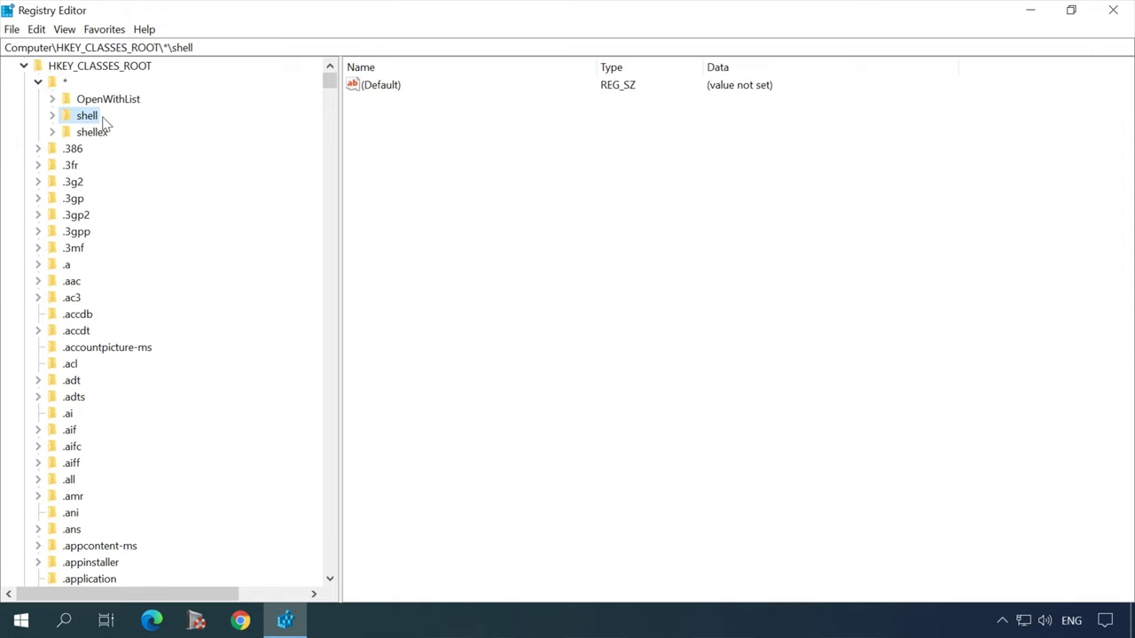
pyautogui.click(52, 116)
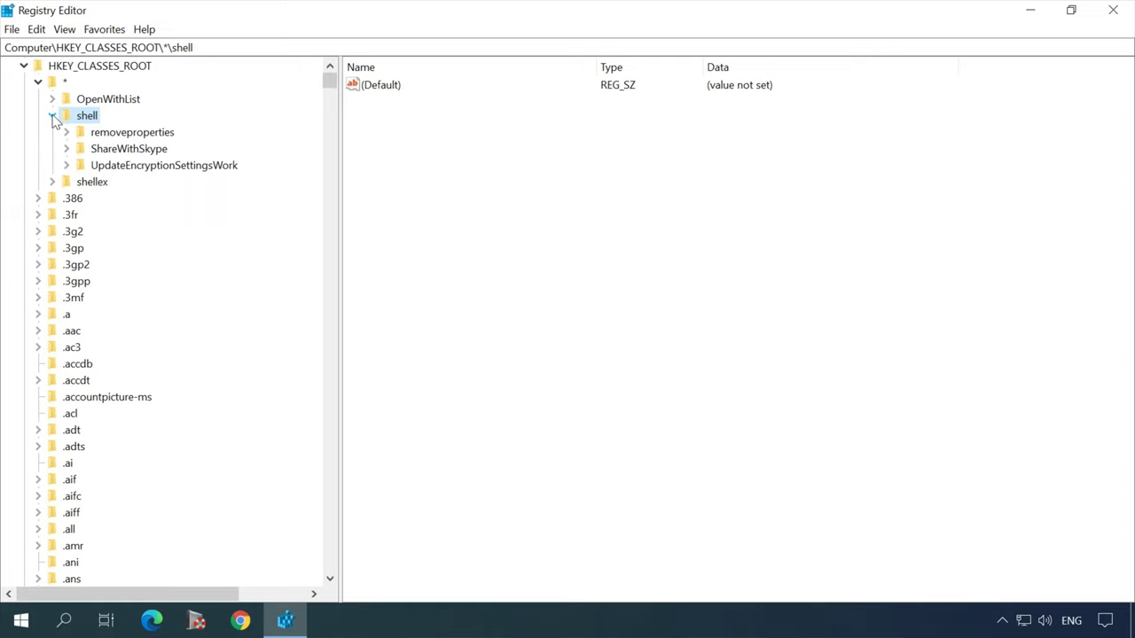
pyautogui.click(129, 150)
pyautogui.rightClick(139, 151)
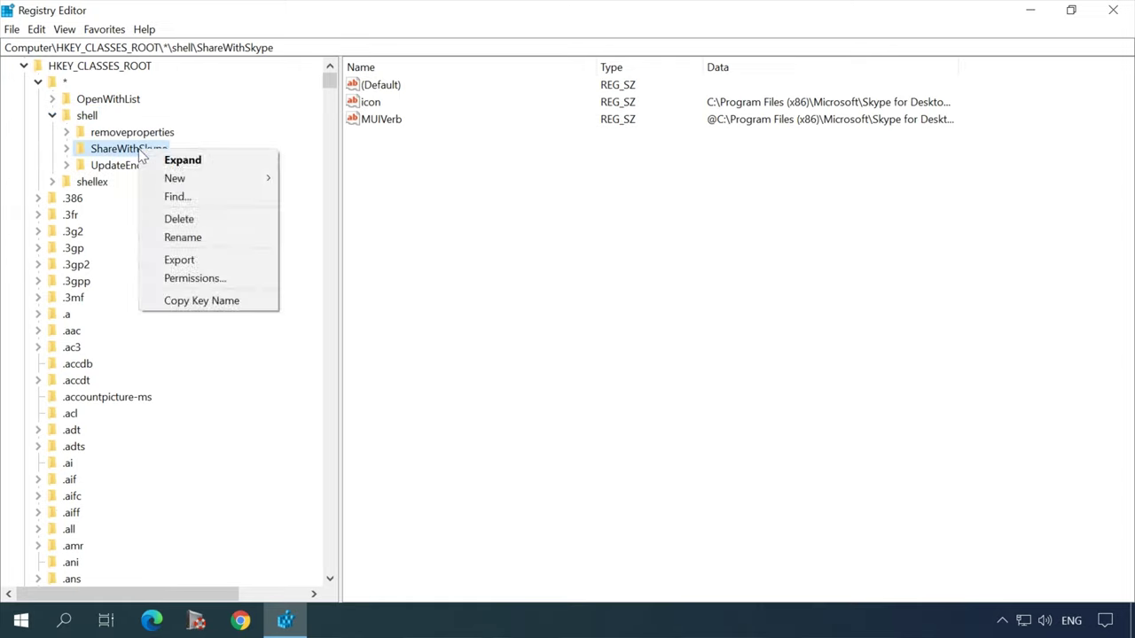
pyautogui.click(202, 223)
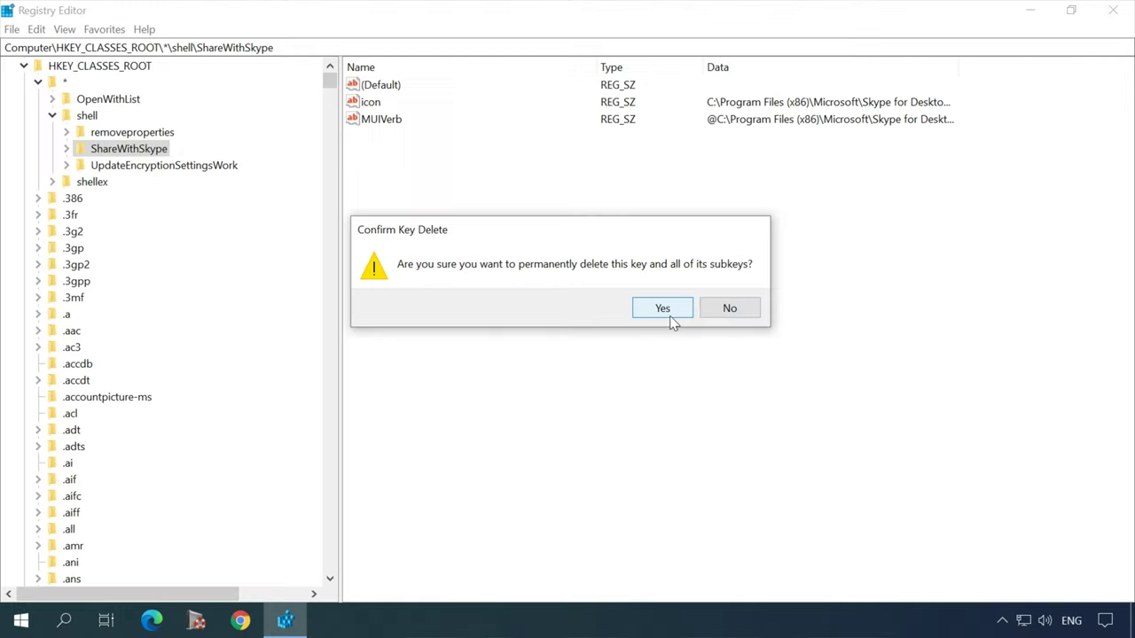
pyautogui.click(734, 310)
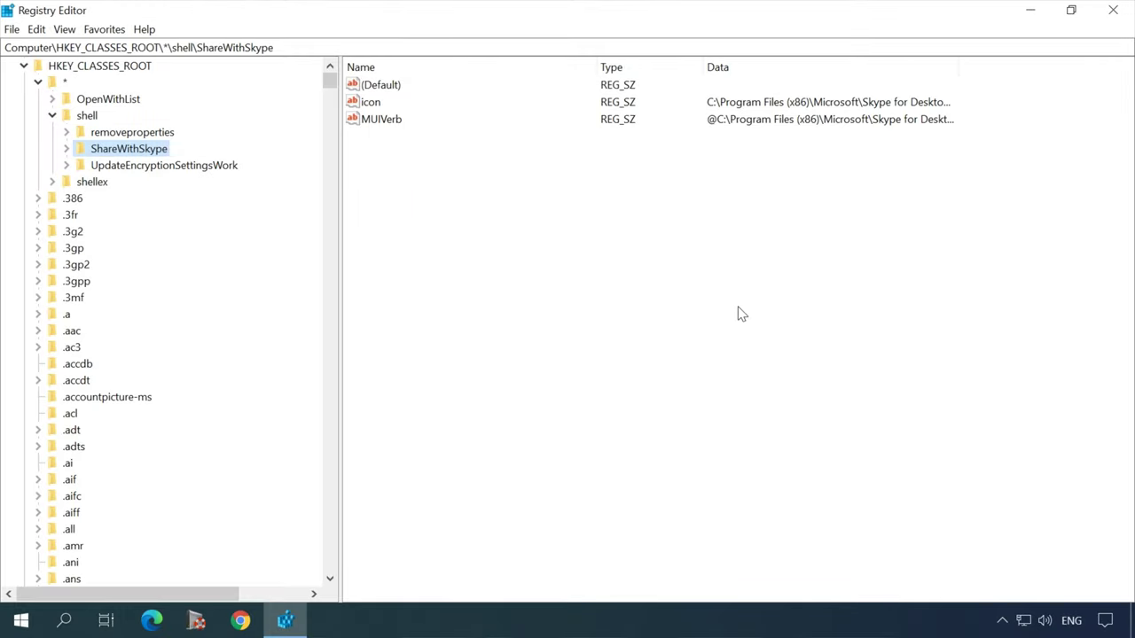
# Export the ShareWithSkype branch to the Desktop as skype_reg.reg
pyautogui.click(12, 29)
pyautogui.click(50, 75)
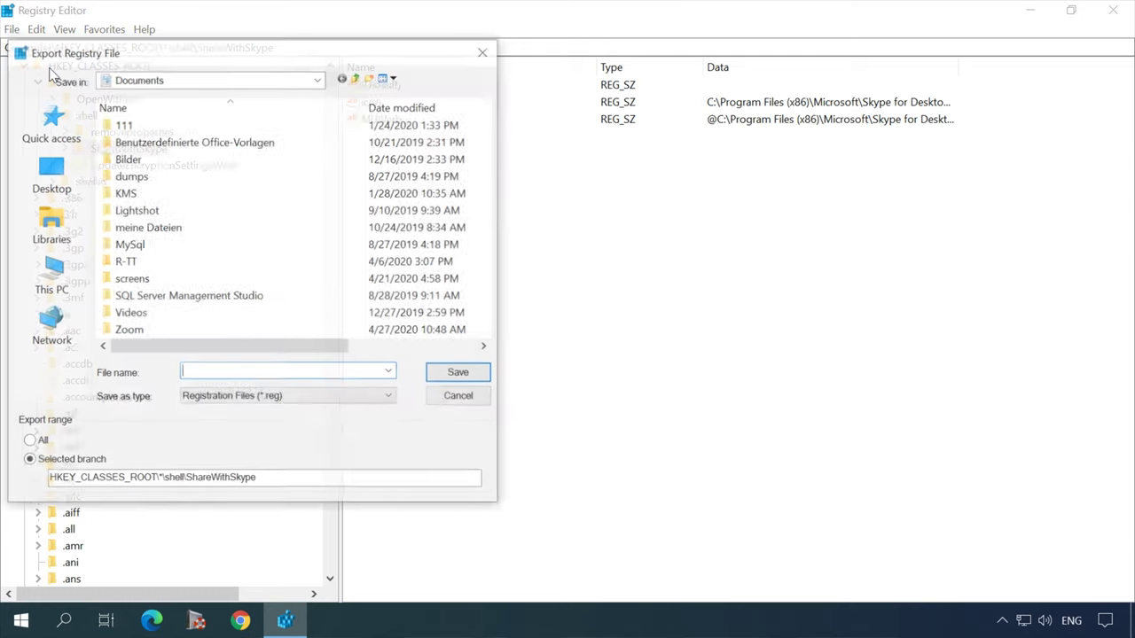
pyautogui.click(49, 182)
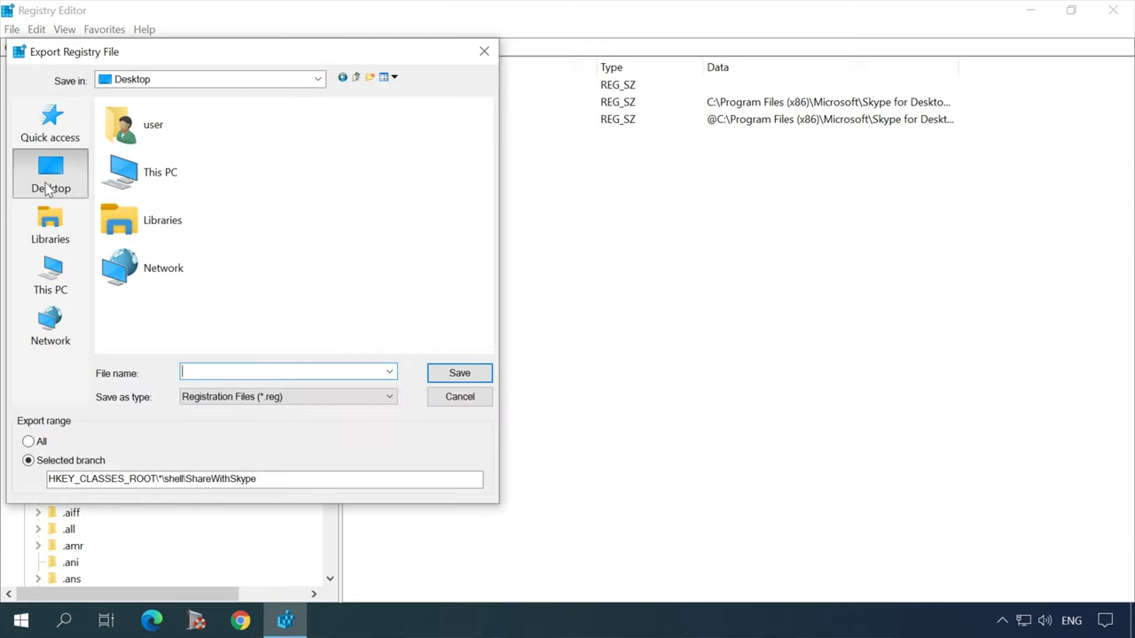
pyautogui.write('sk')
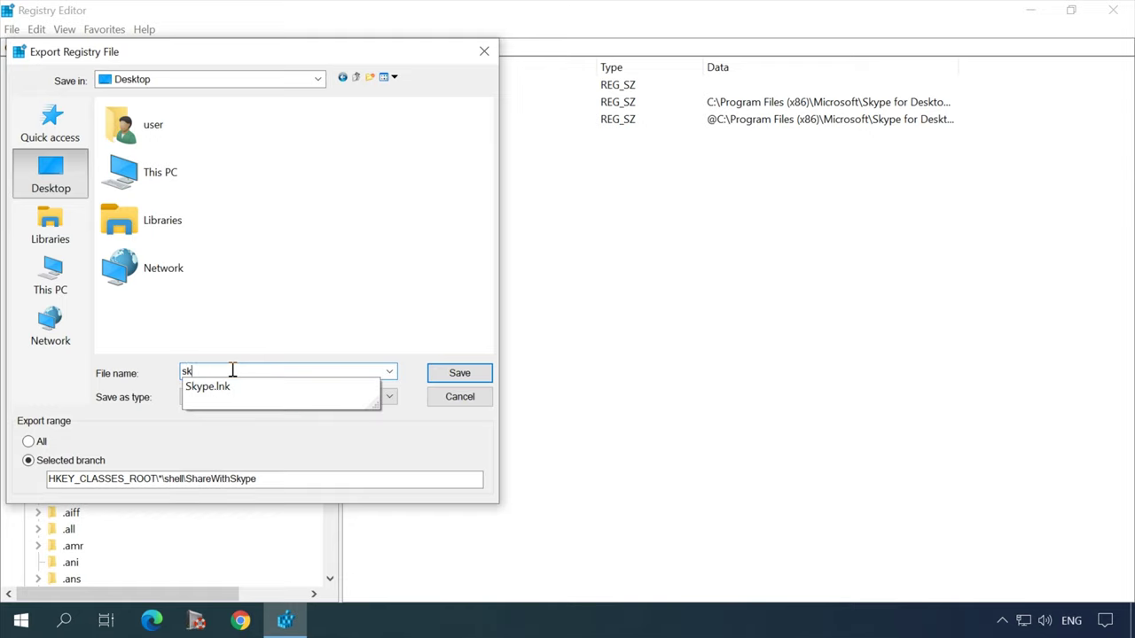
pyautogui.write('ype_reg')
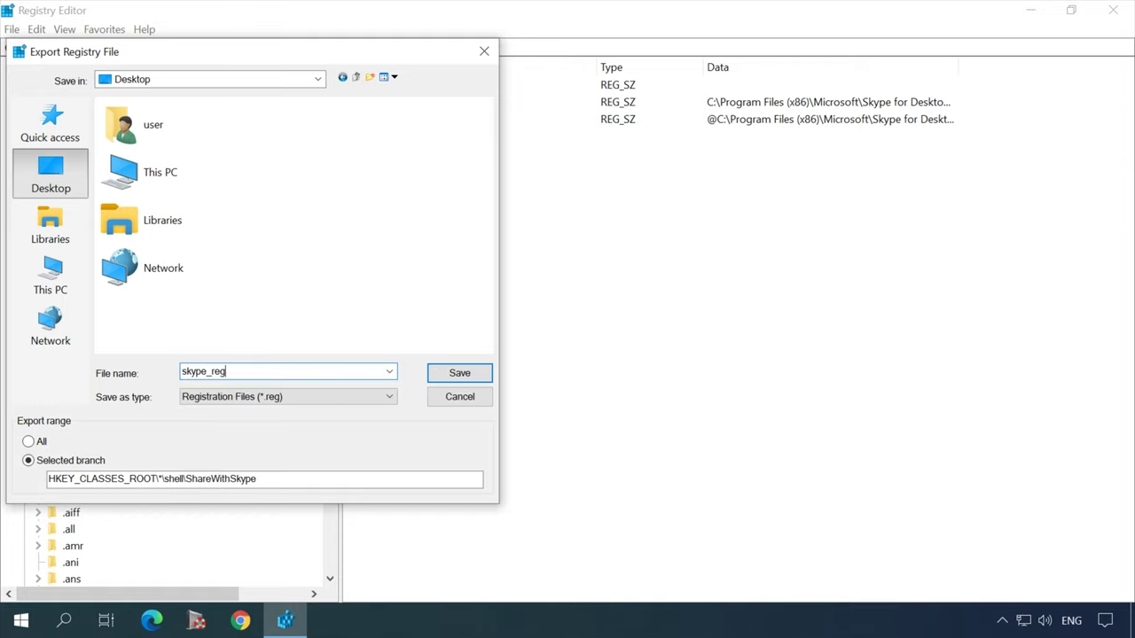
pyautogui.click(457, 375)
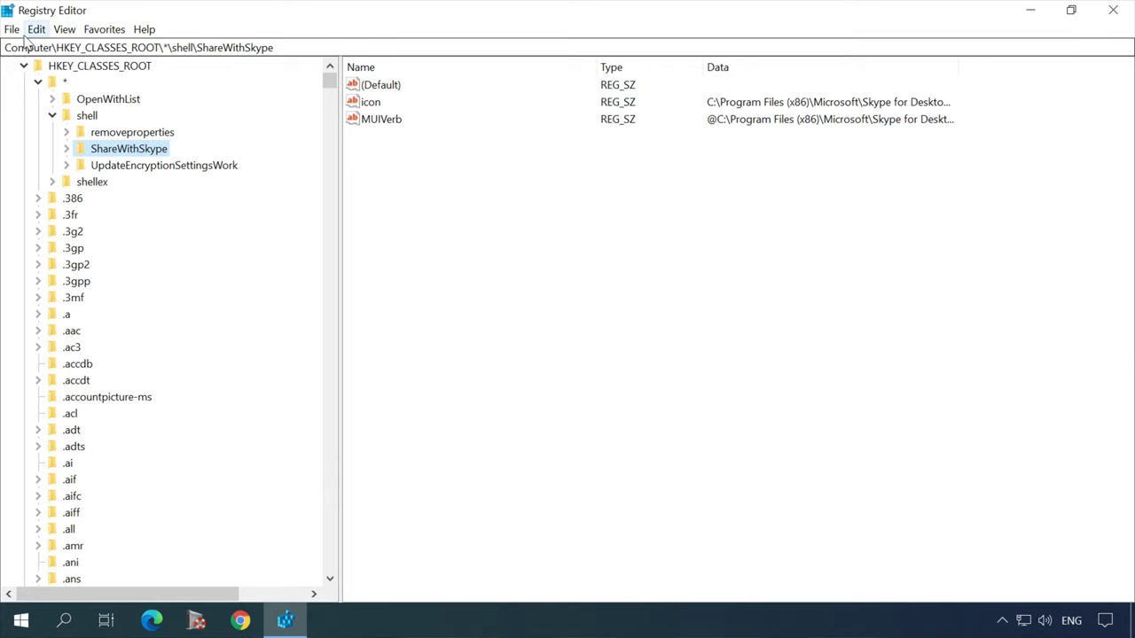
# Start a second registry export of the key backup
pyautogui.click(11, 30)
pyautogui.click(54, 67)
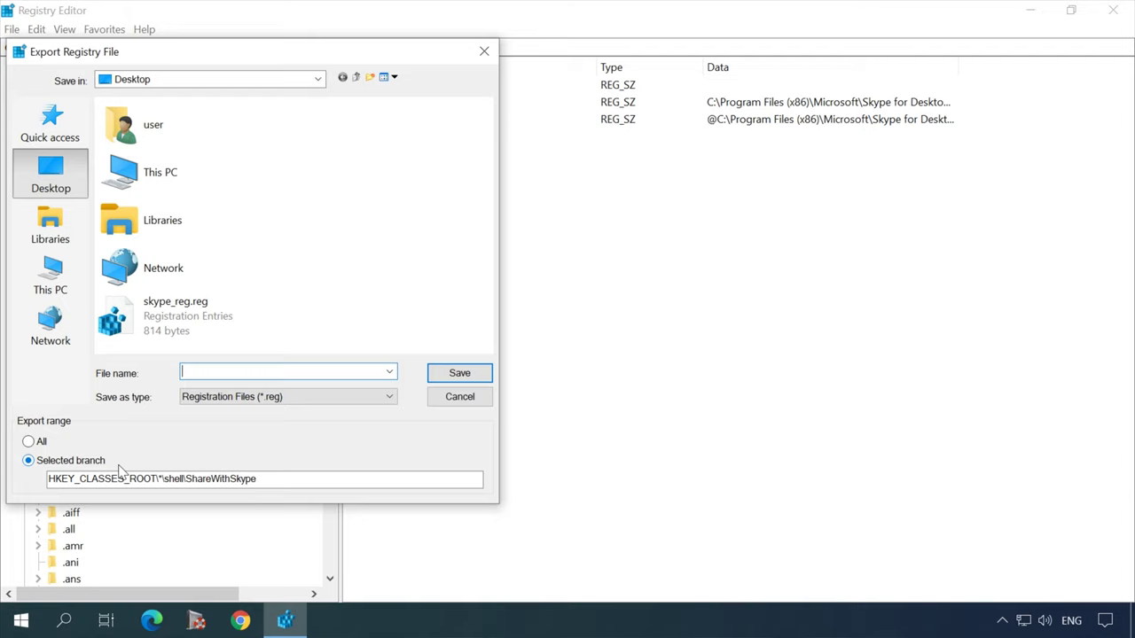
pyautogui.click(484, 51)
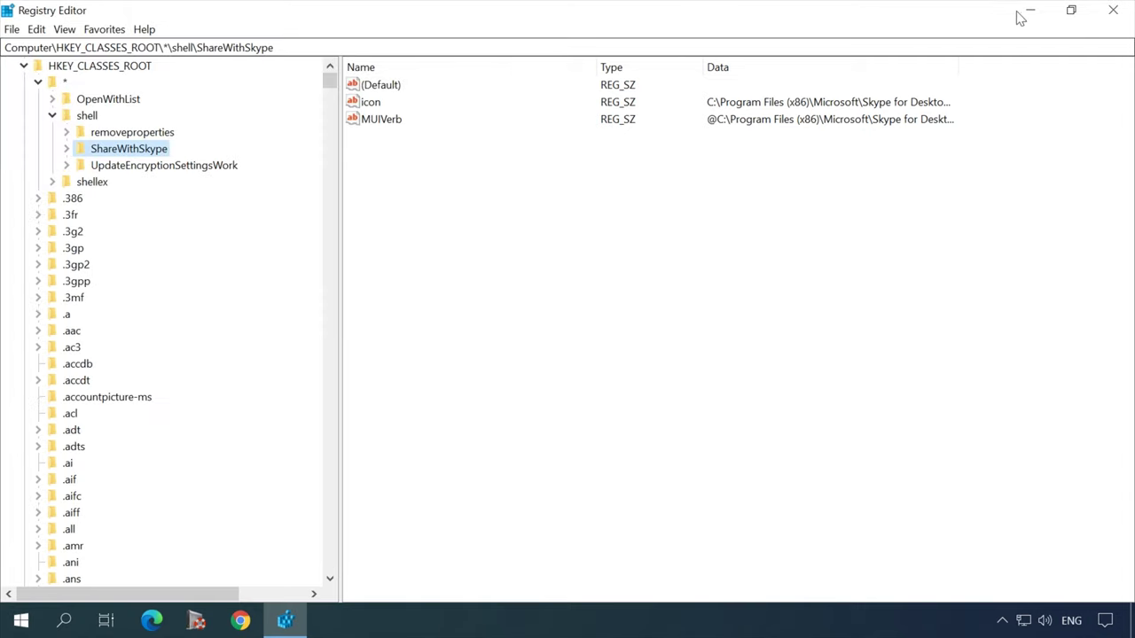
# Move the skype_reg.reg backup lower on the desktop and return to Registry Editor
pyautogui.click(1027, 11)
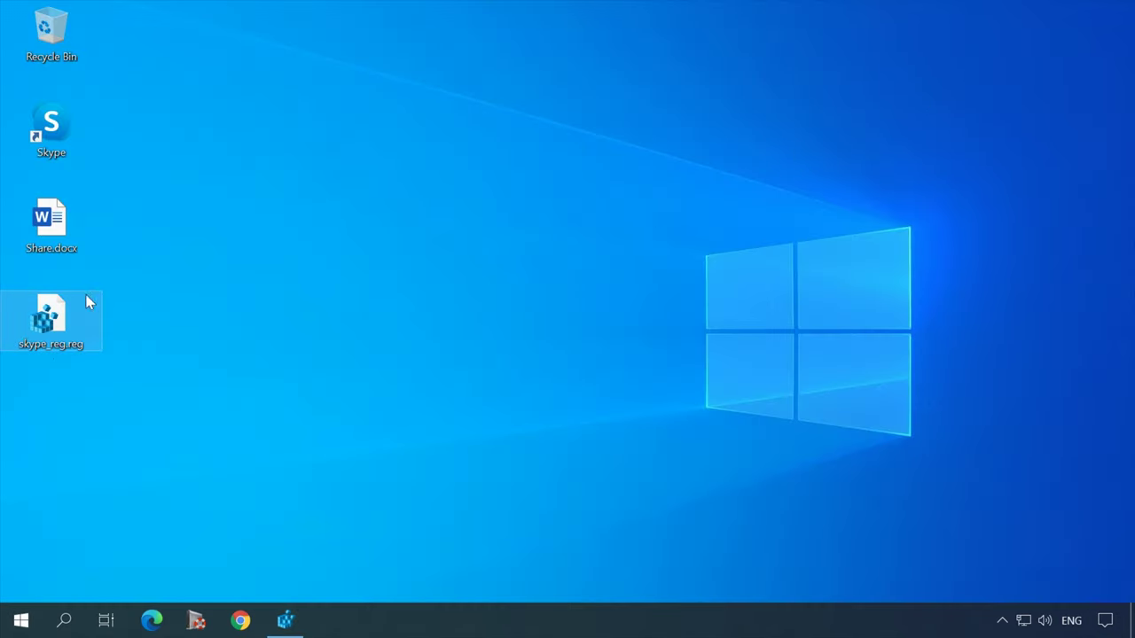
pyautogui.moveTo(55, 308); pyautogui.dragTo(66, 522)
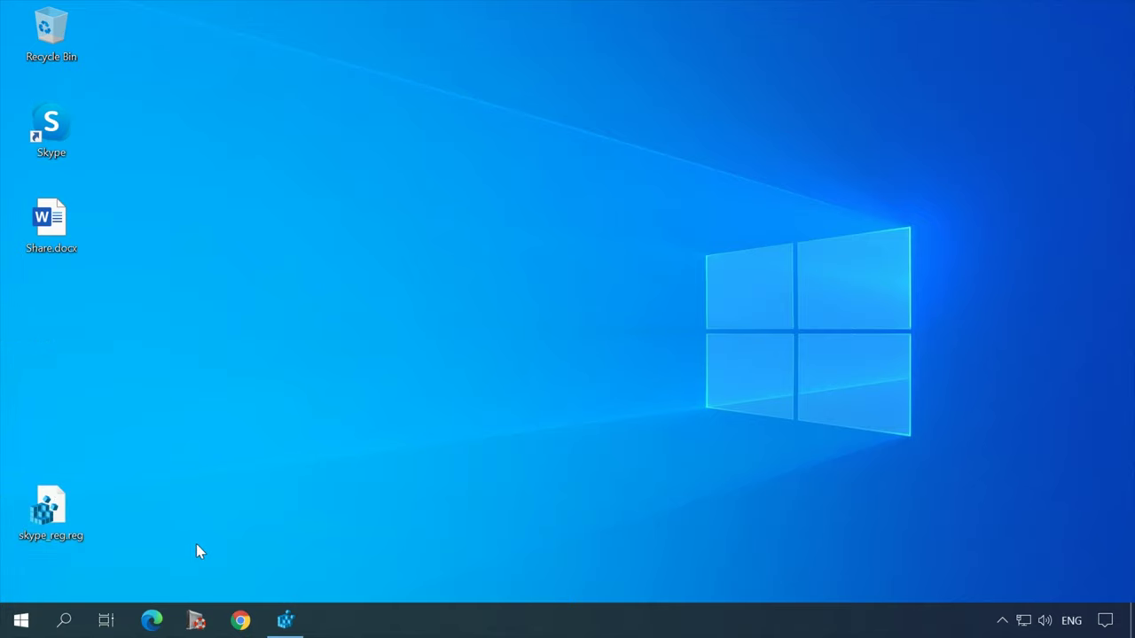
pyautogui.click(284, 620)
# Delete the ShareWithSkype key and check Share.docx's context menu
pyautogui.rightClick(152, 155)
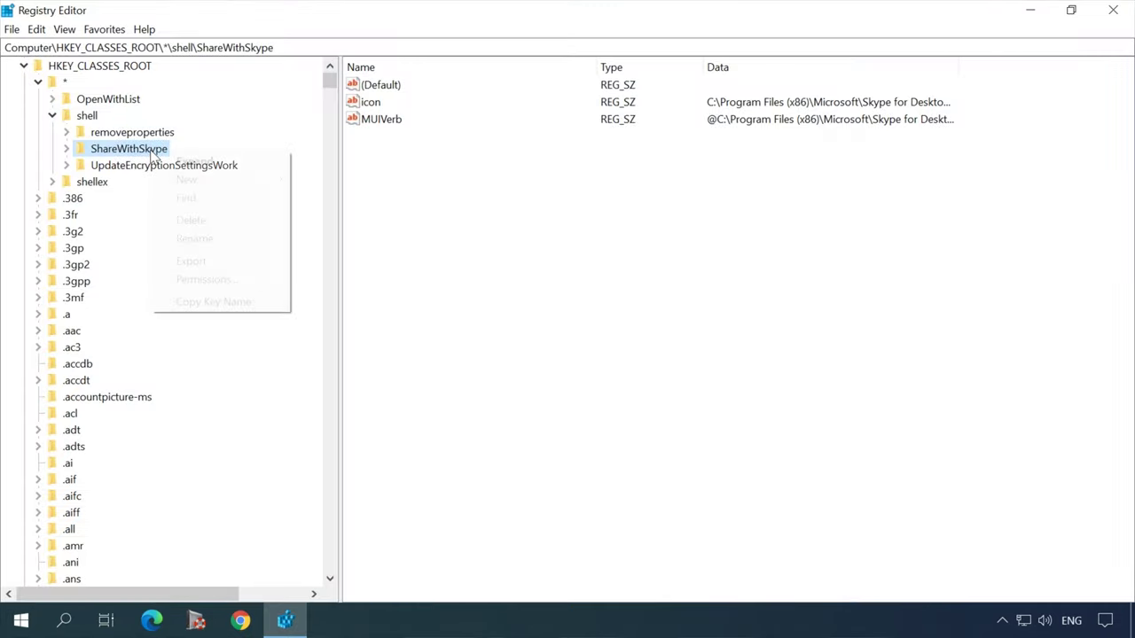
pyautogui.click(202, 221)
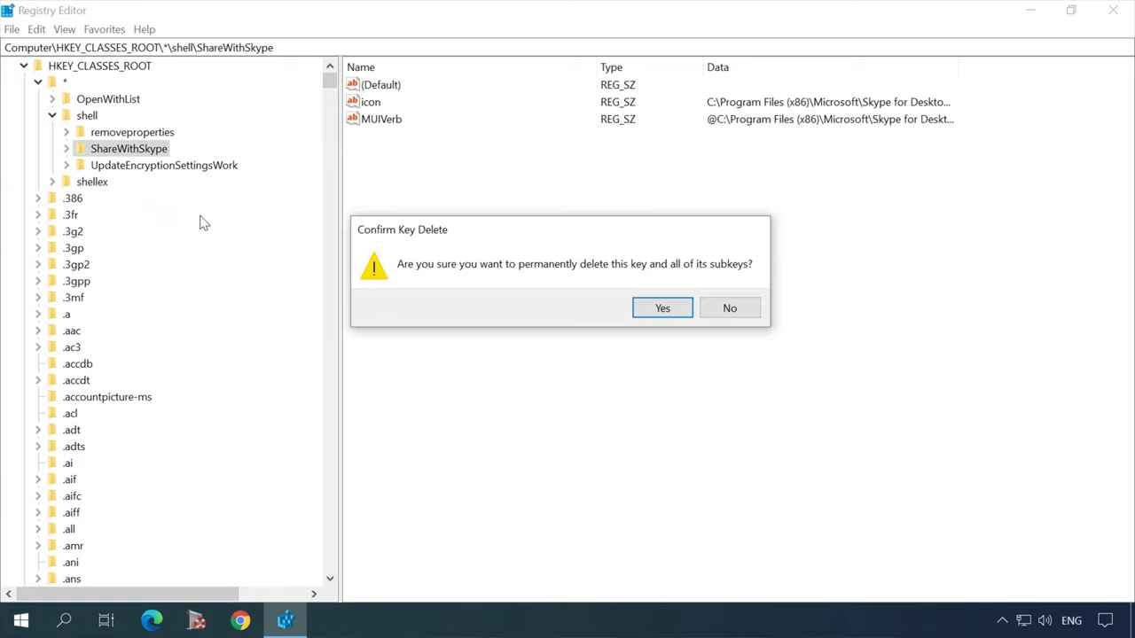
pyautogui.click(658, 312)
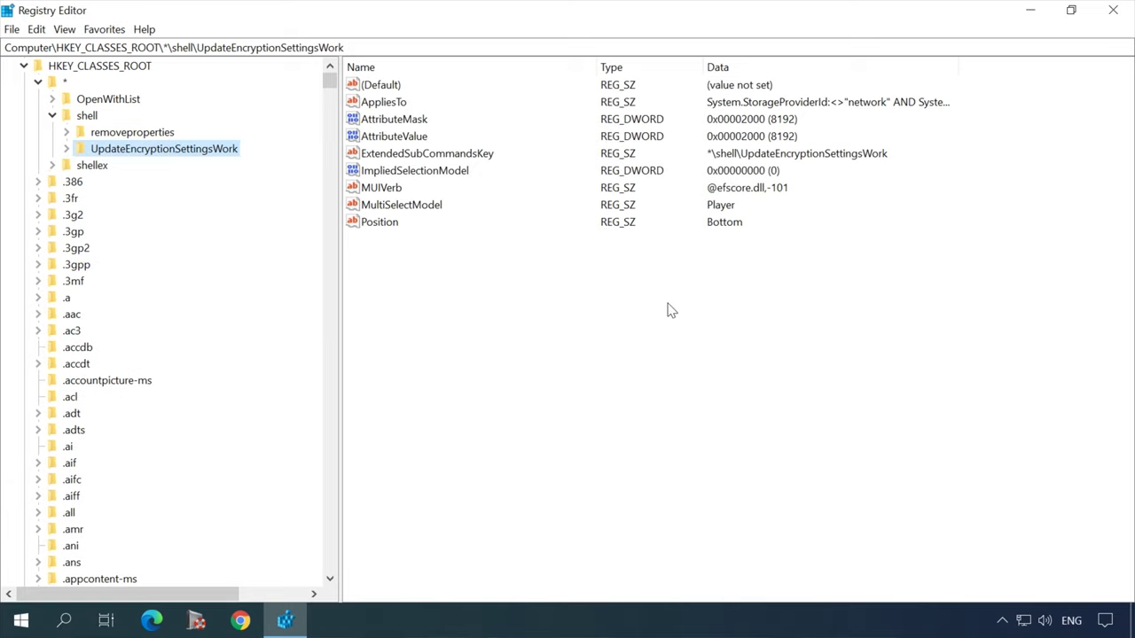
pyautogui.click(1031, 11)
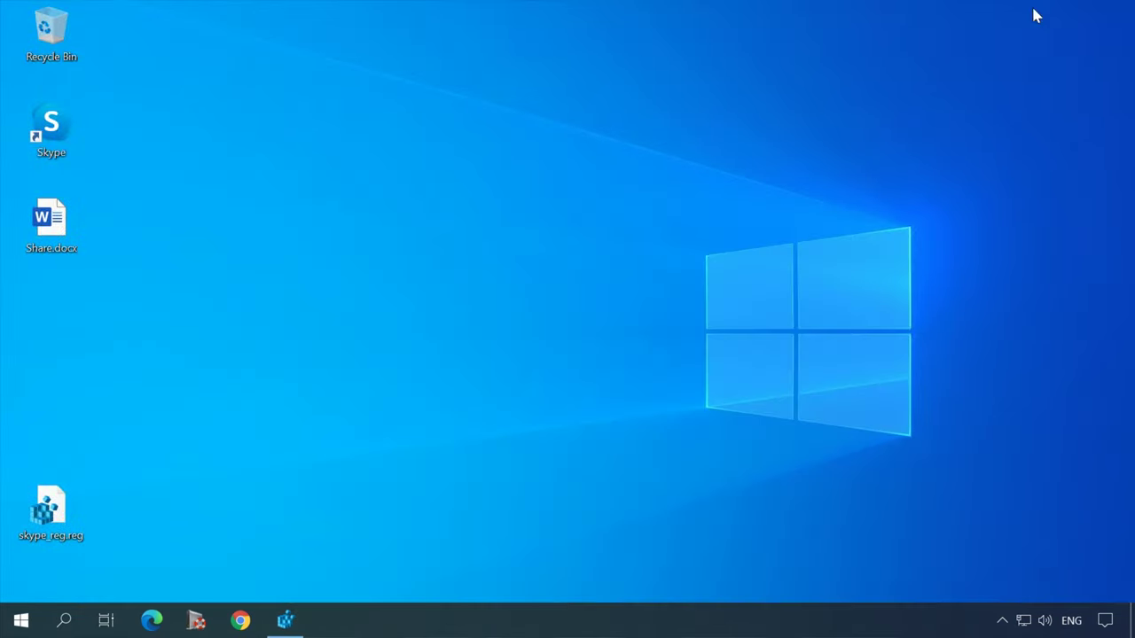
pyautogui.rightClick(62, 234)
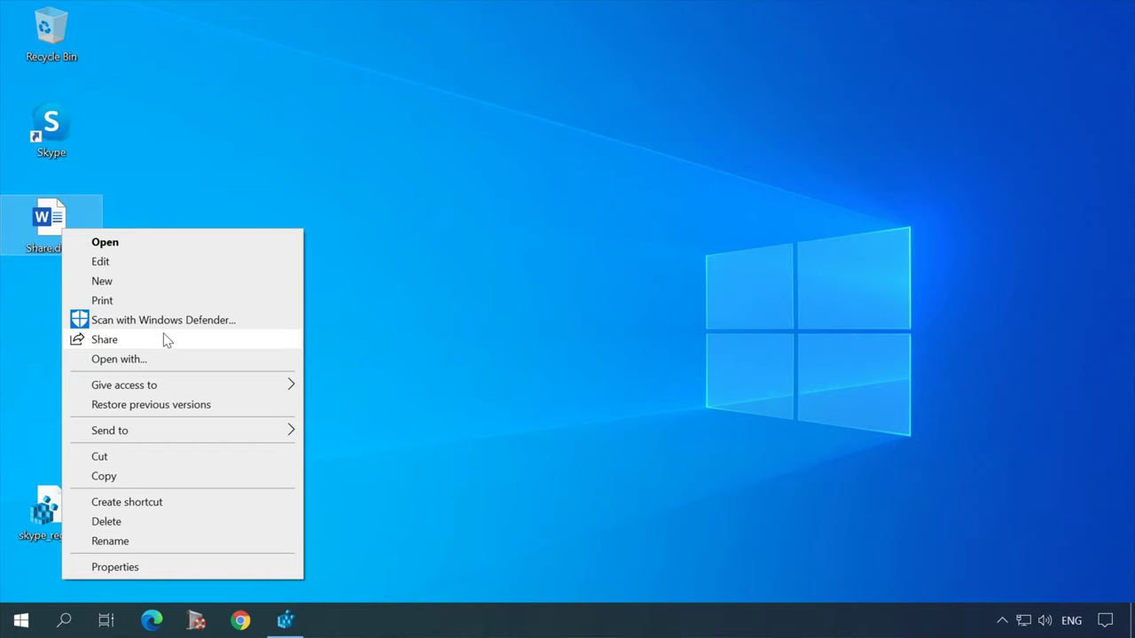
# Confirm Share with Skype is gone from Share.docx's menu, then reopen Registry Editor's File menu
pyautogui.click(288, 340)
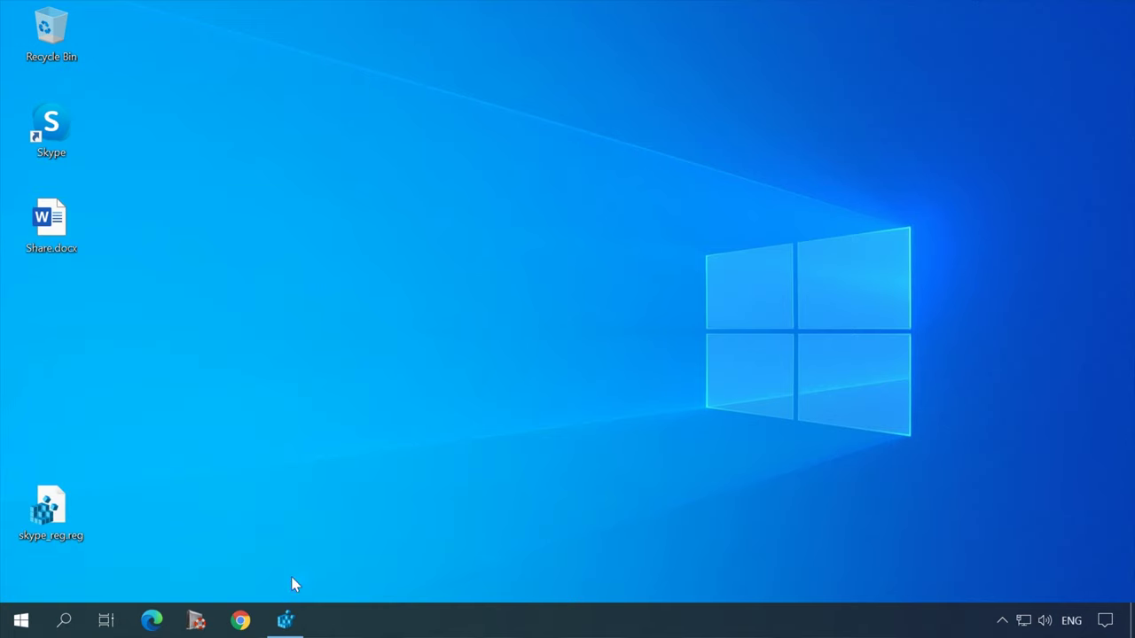
pyautogui.click(285, 620)
pyautogui.click(12, 29)
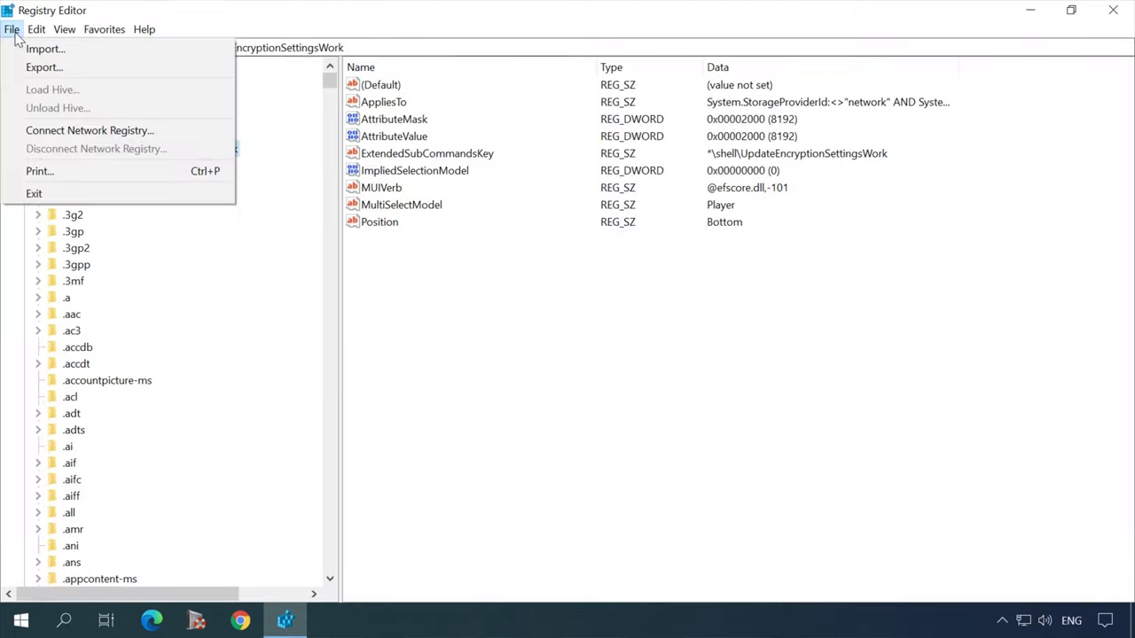
# Import the Desktop skype_reg.reg backup to restore the ShareWithSkype key
pyautogui.click(62, 48)
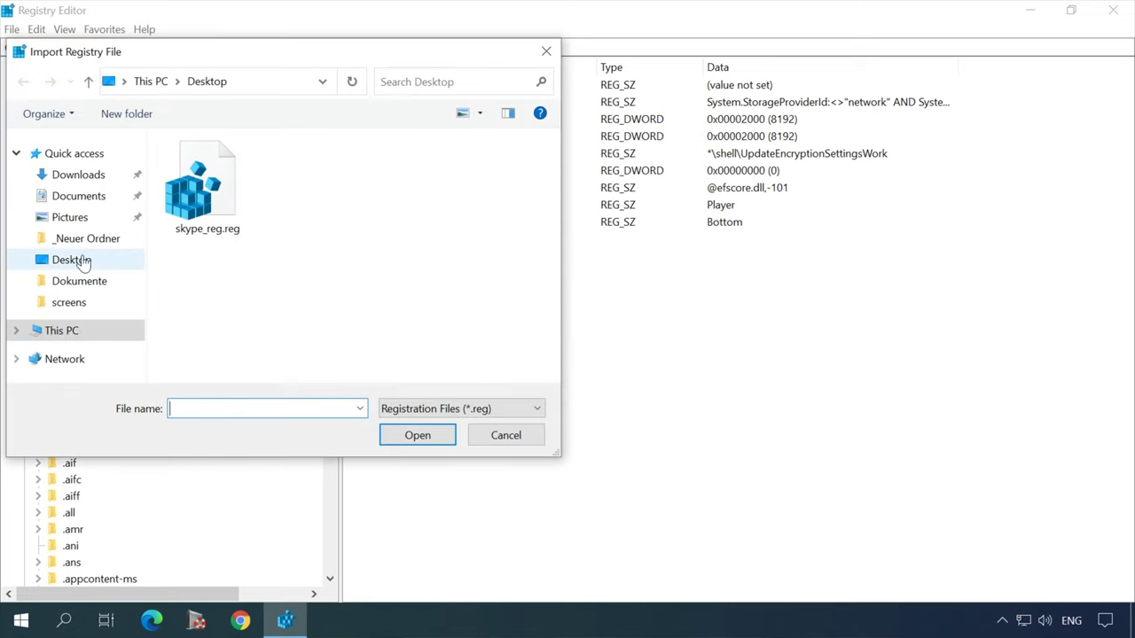
pyautogui.click(83, 260)
pyautogui.click(215, 195)
pyautogui.click(427, 435)
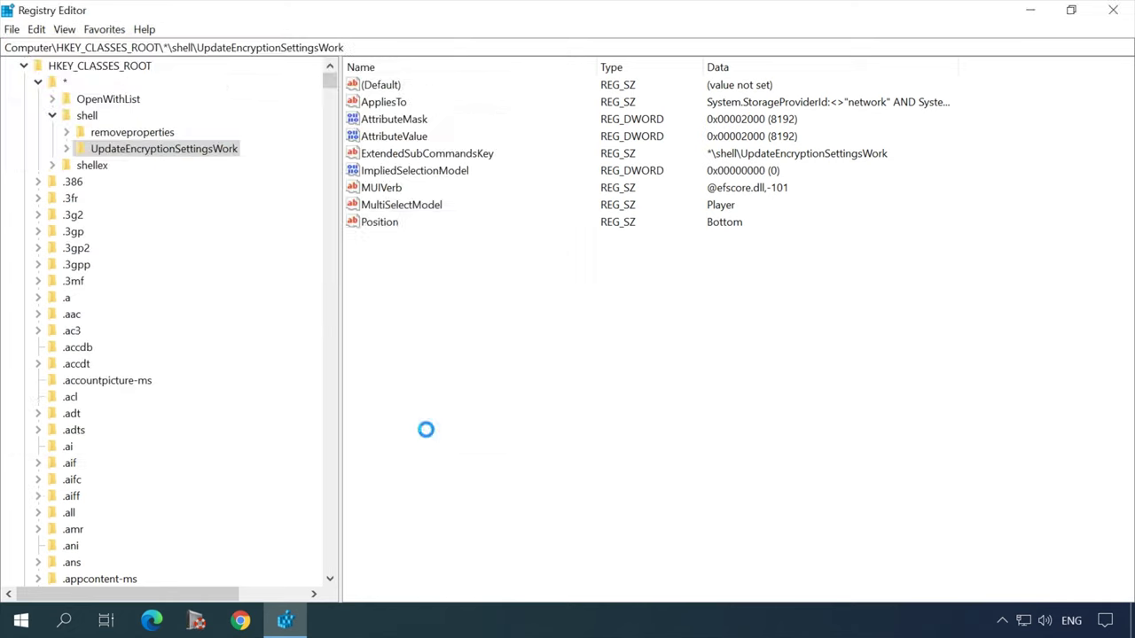
pyautogui.click(752, 315)
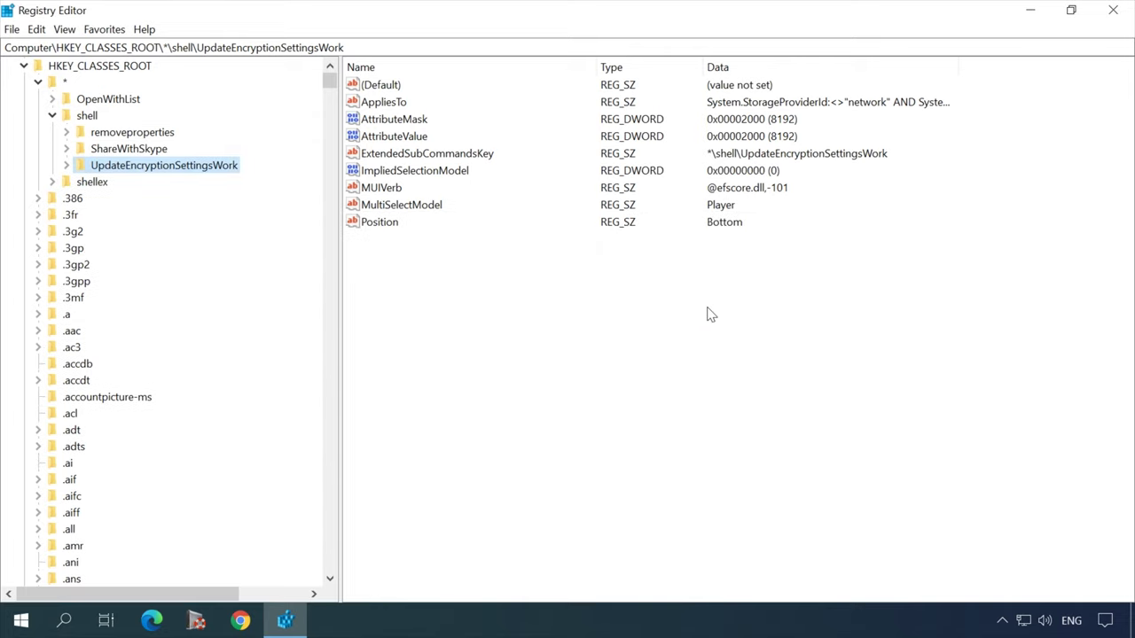
# Verify the restored ShareWithSkype values and Share.docx's Share with Skype option
pyautogui.click(149, 151)
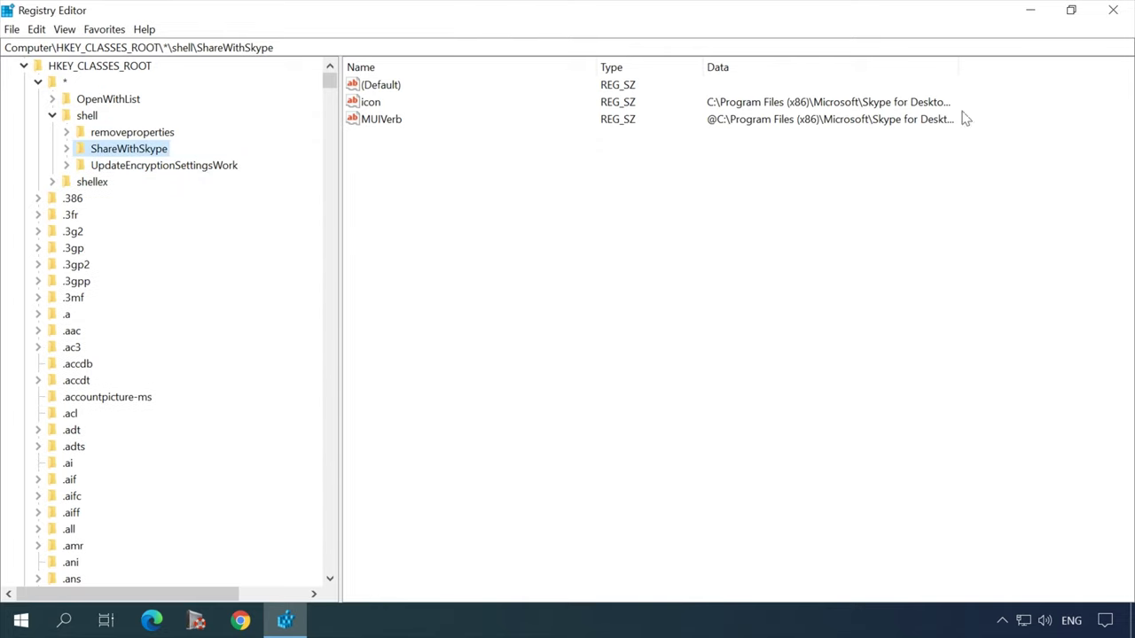
pyautogui.click(1030, 10)
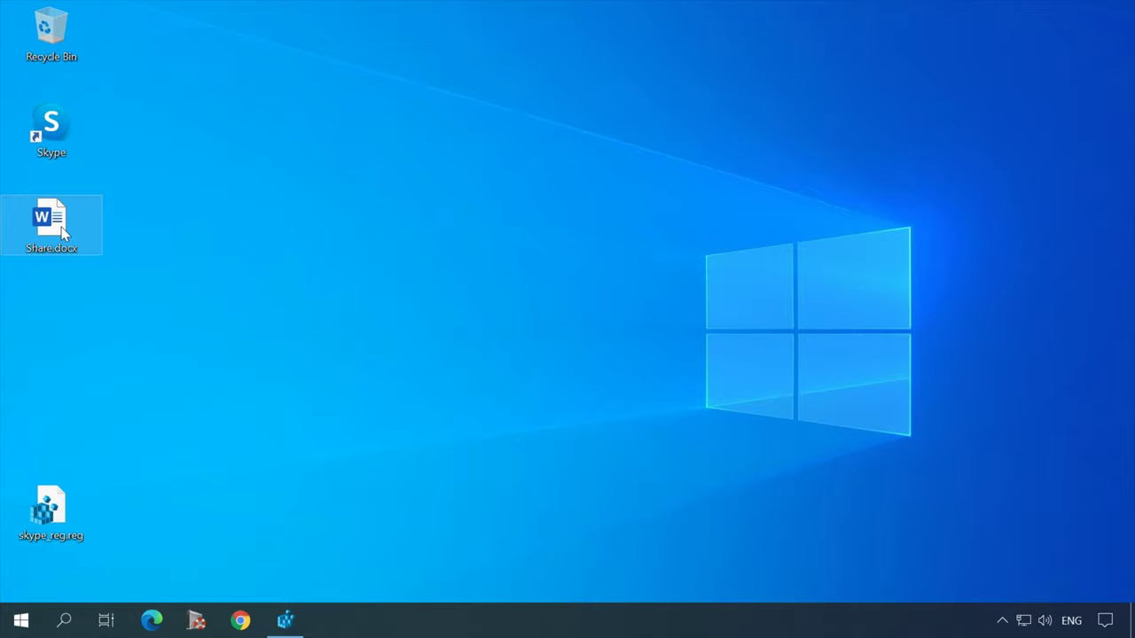
pyautogui.rightClick(62, 232)
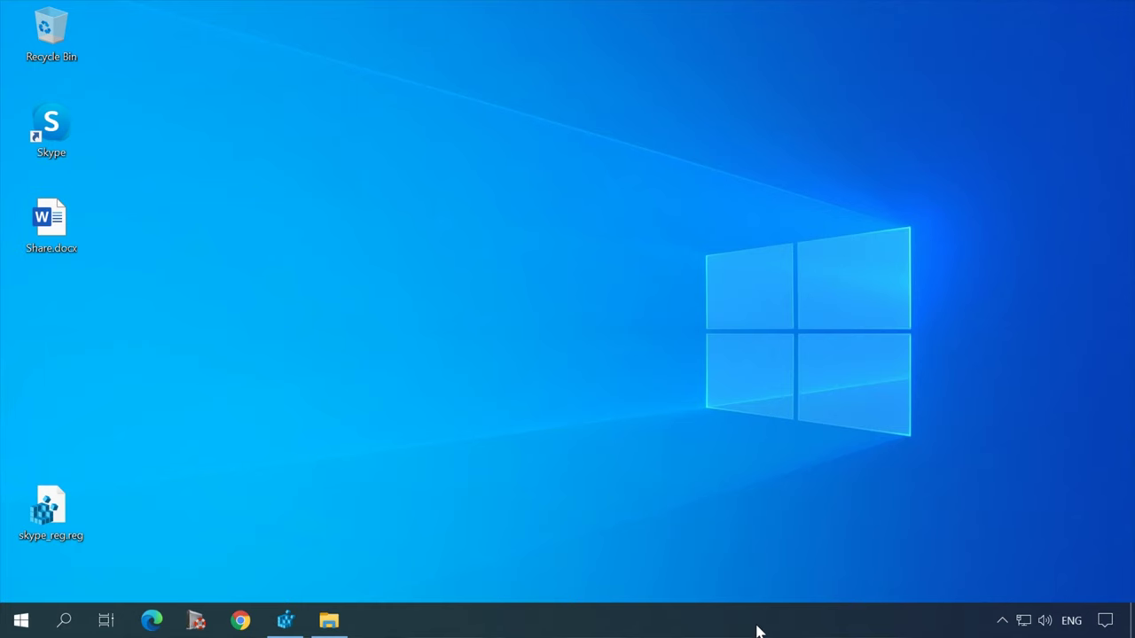
# Restart the Windows Explorer process from Task Manager
pyautogui.rightClick(780, 622)
pyautogui.click(868, 537)
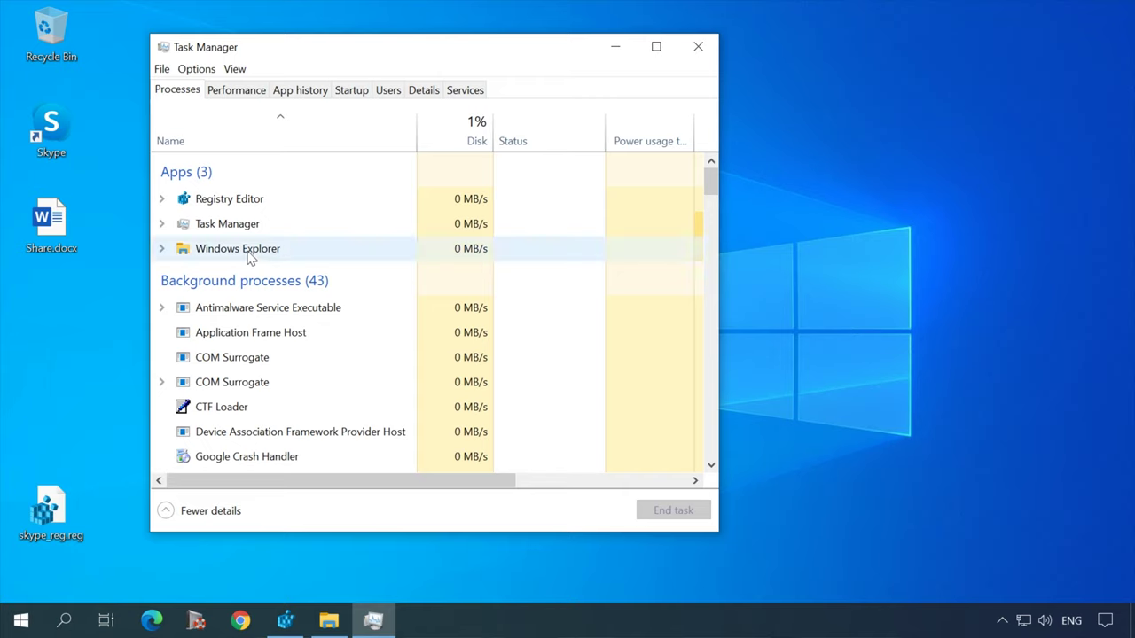
pyautogui.click(269, 250)
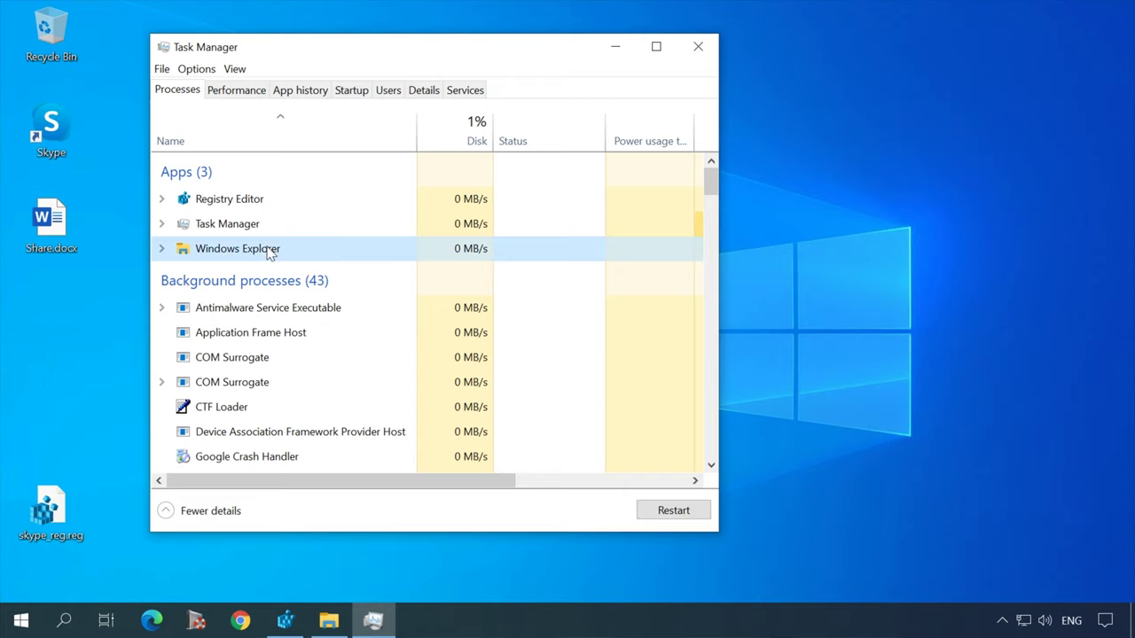
pyautogui.click(671, 514)
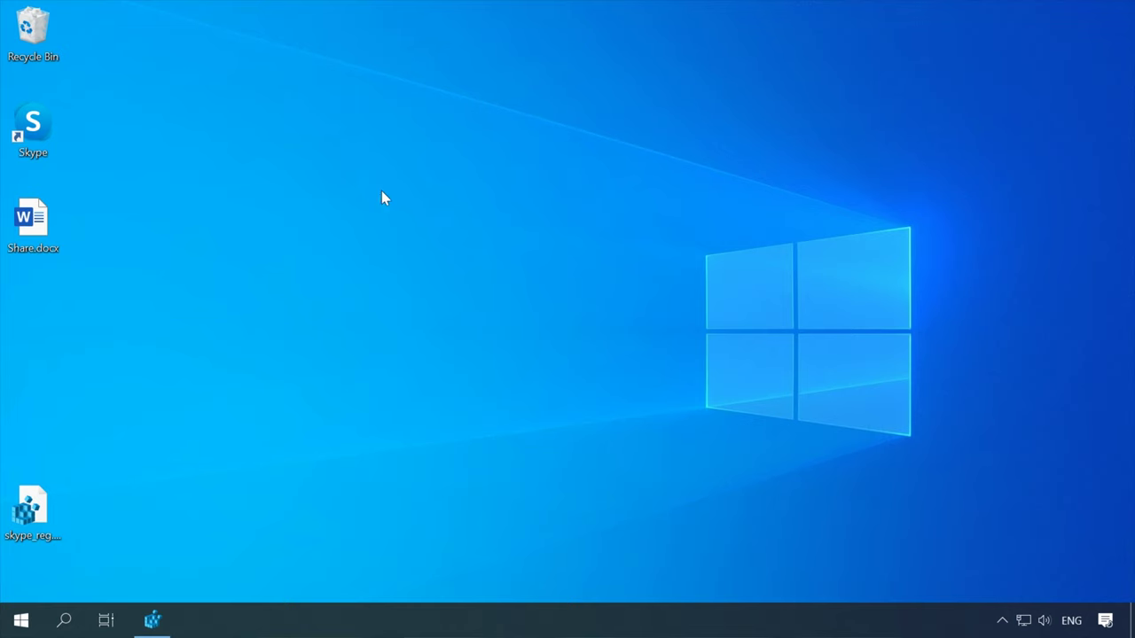
pyautogui.rightClick(33, 218)
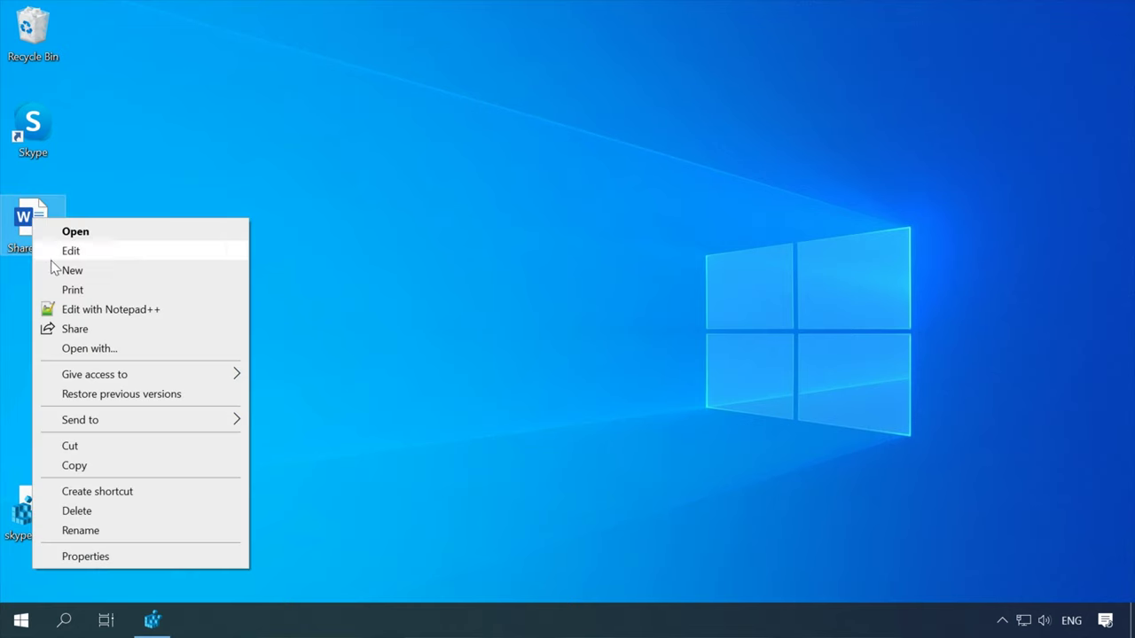
pyautogui.click(113, 334)
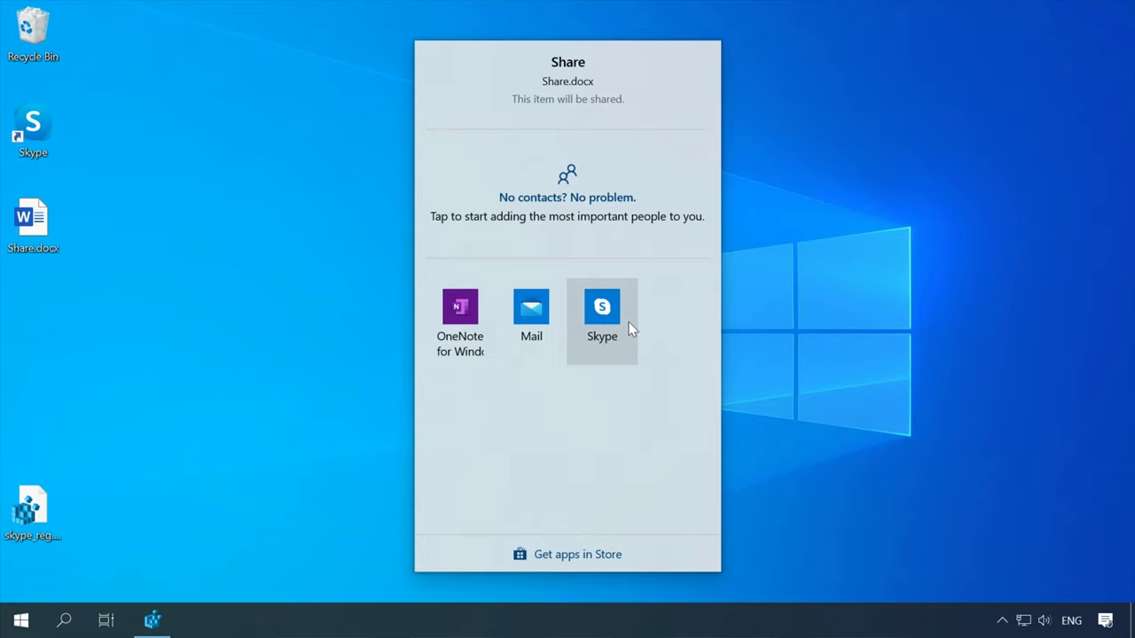
pyautogui.click(329, 425)
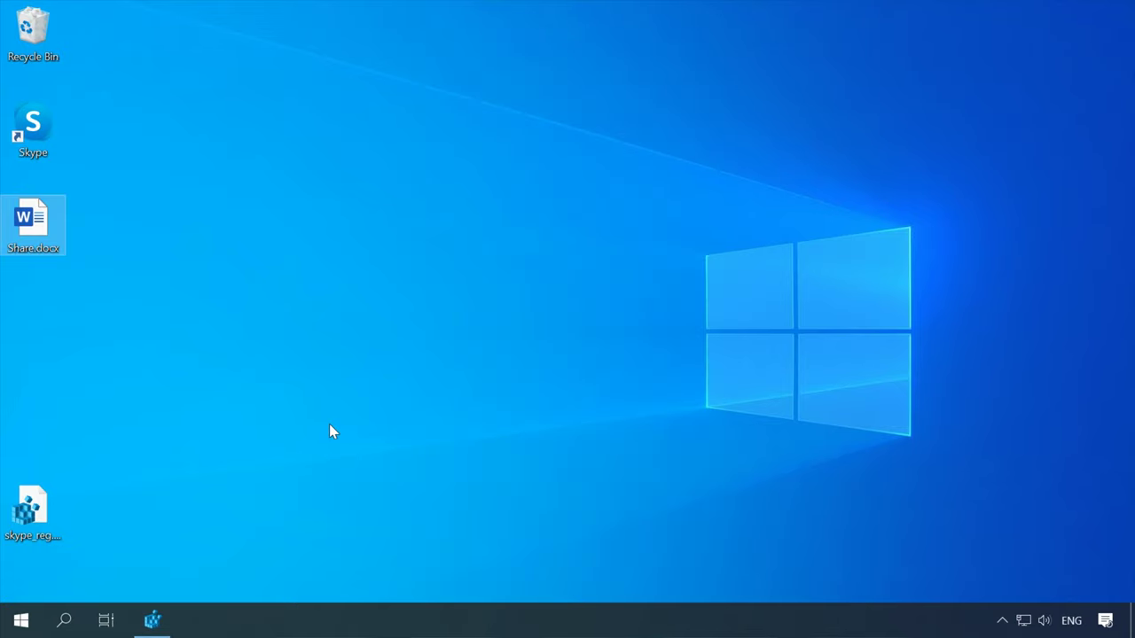
pyautogui.click(151, 621)
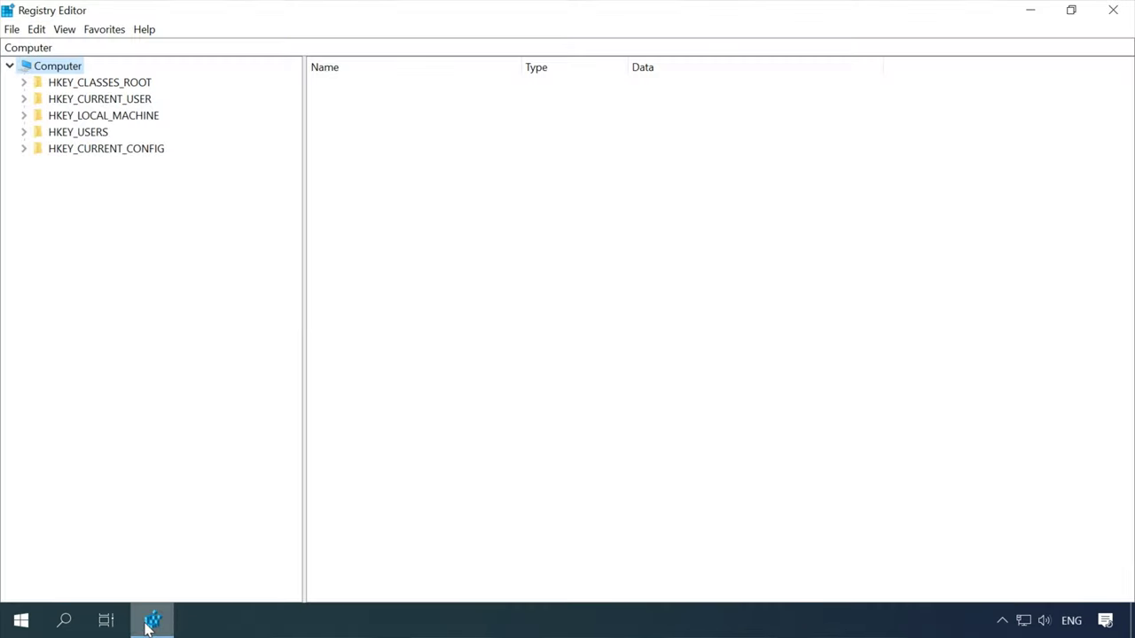
# Navigate to HKEY_CLASSES_ROOT\*\shellex\ContextMenuHandlers to list its handler keys
pyautogui.click(24, 82)
pyautogui.click(37, 83)
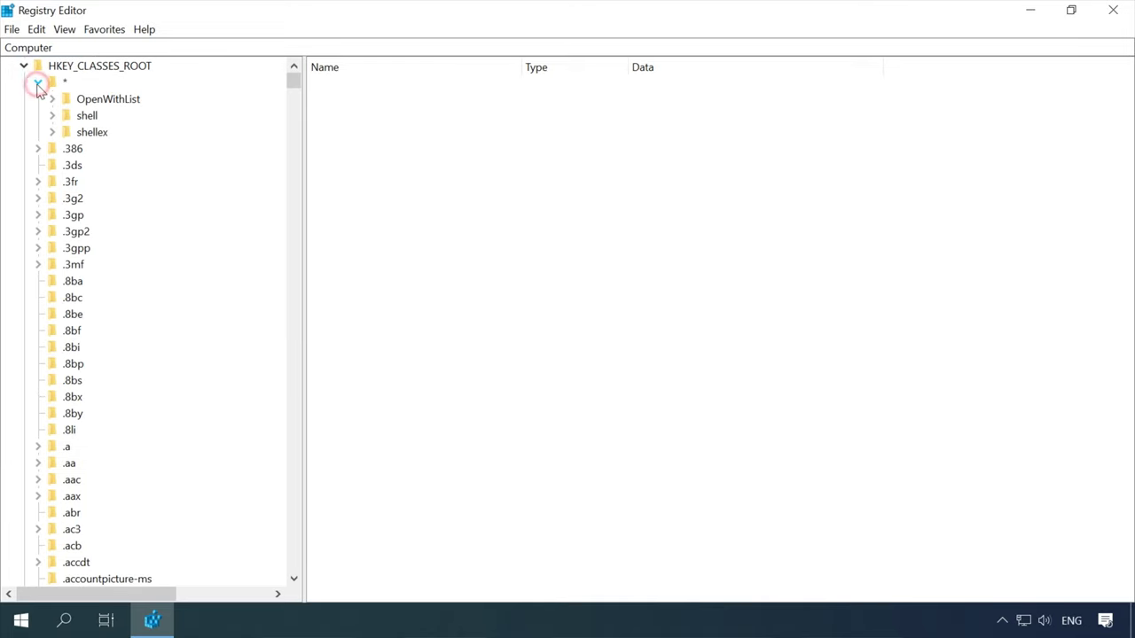
pyautogui.click(52, 132)
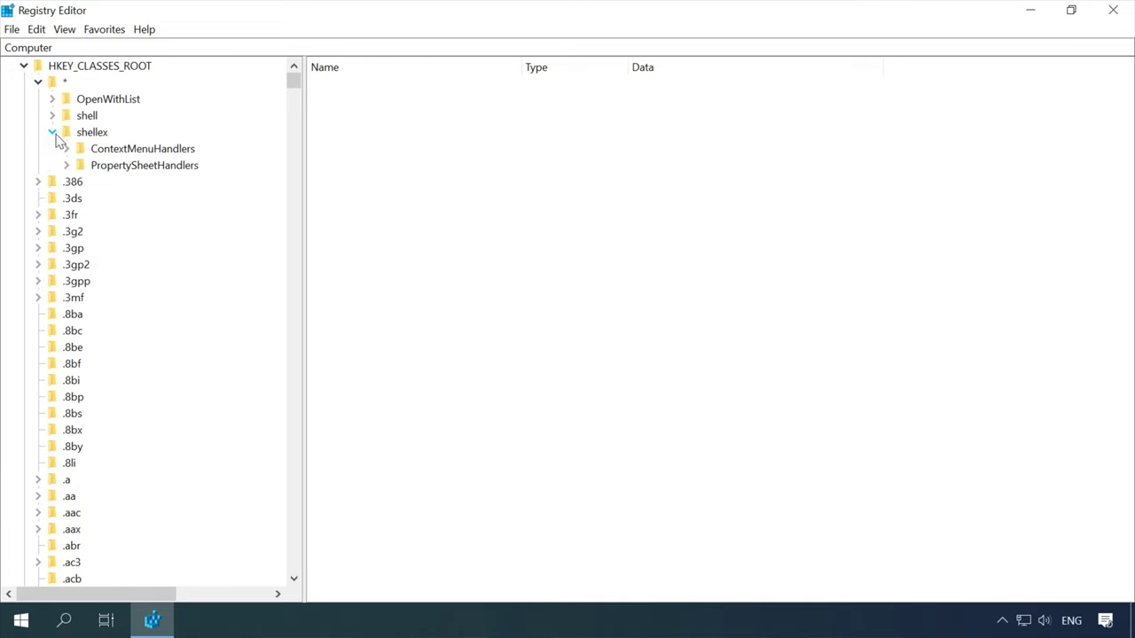
pyautogui.click(167, 147)
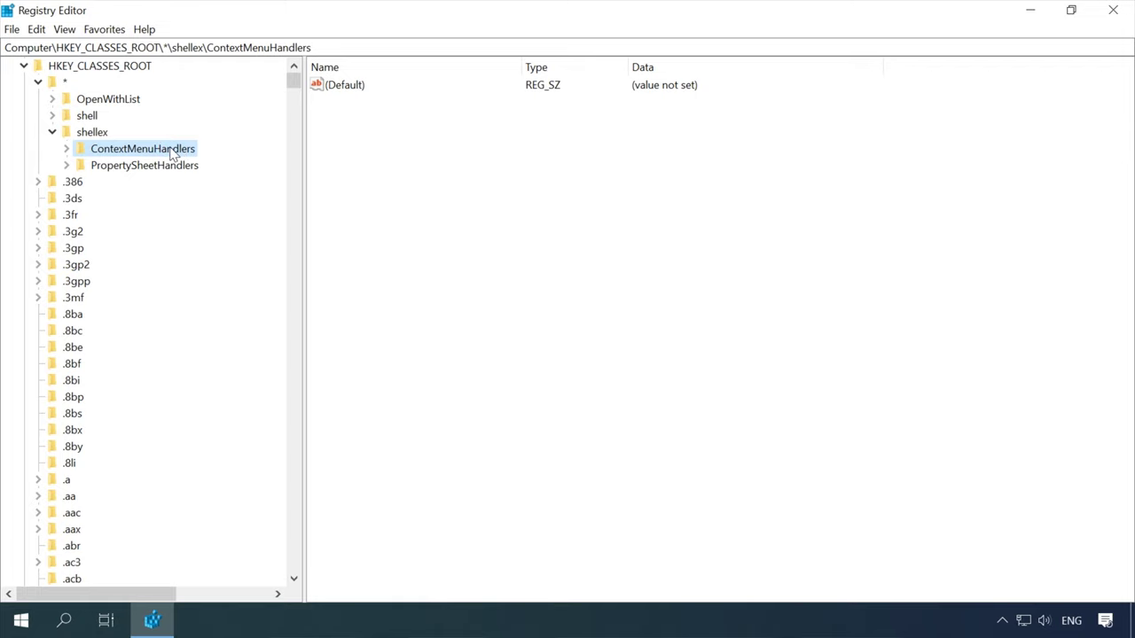
pyautogui.click(67, 149)
# Delete the ModernSharing handler key, then check that Share.docx's context menu no longer lists Share
pyautogui.click(146, 232)
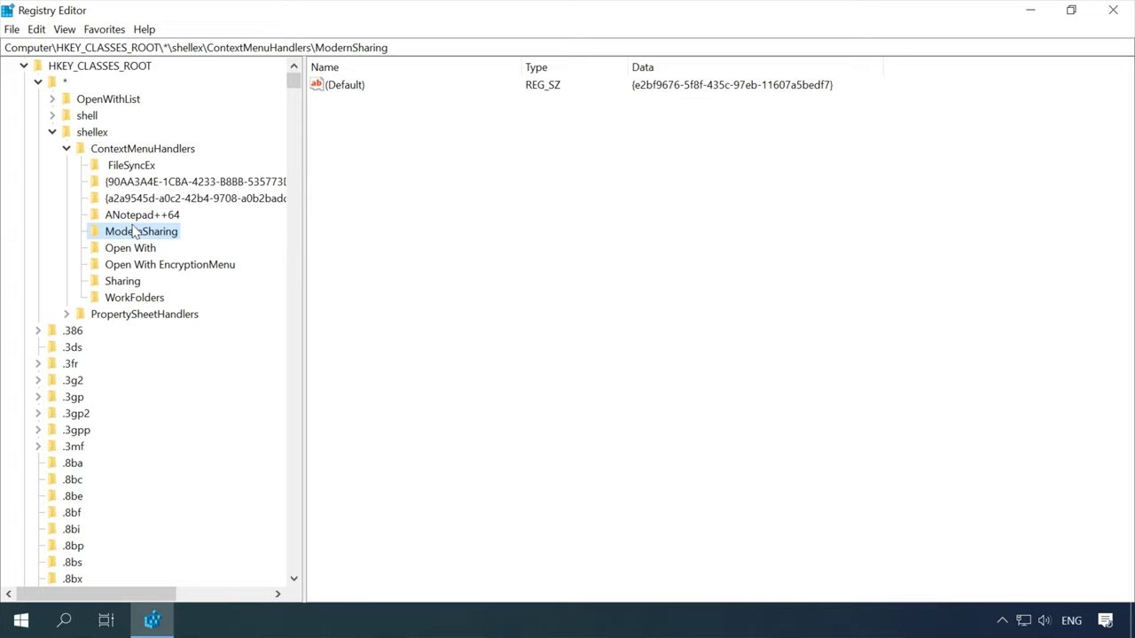
pyautogui.rightClick(131, 235)
pyautogui.click(177, 297)
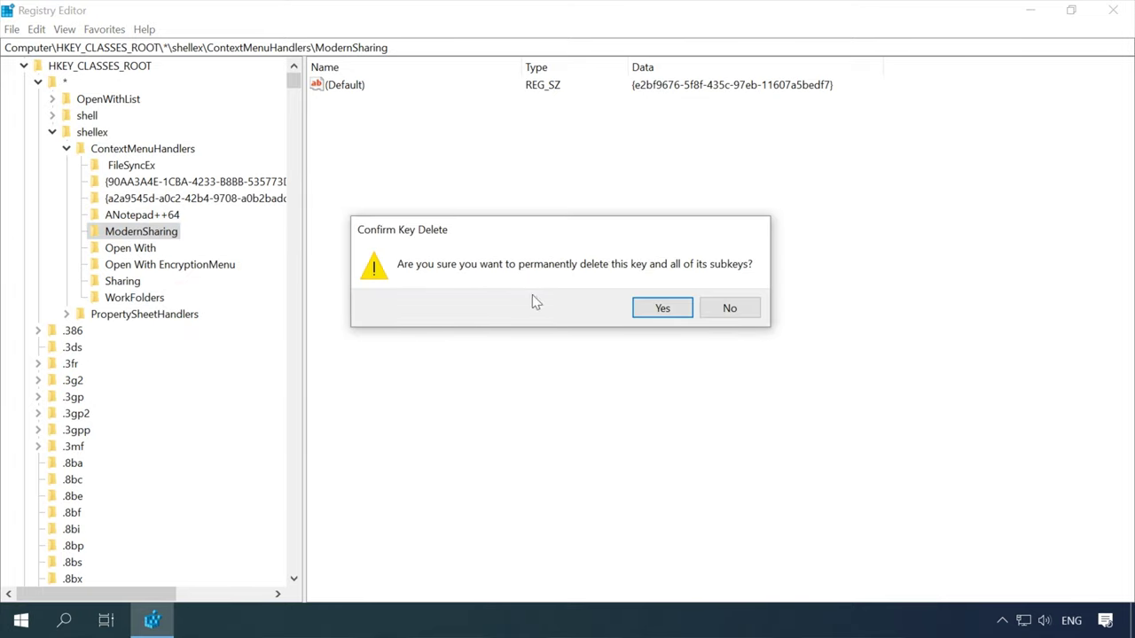
pyautogui.click(663, 308)
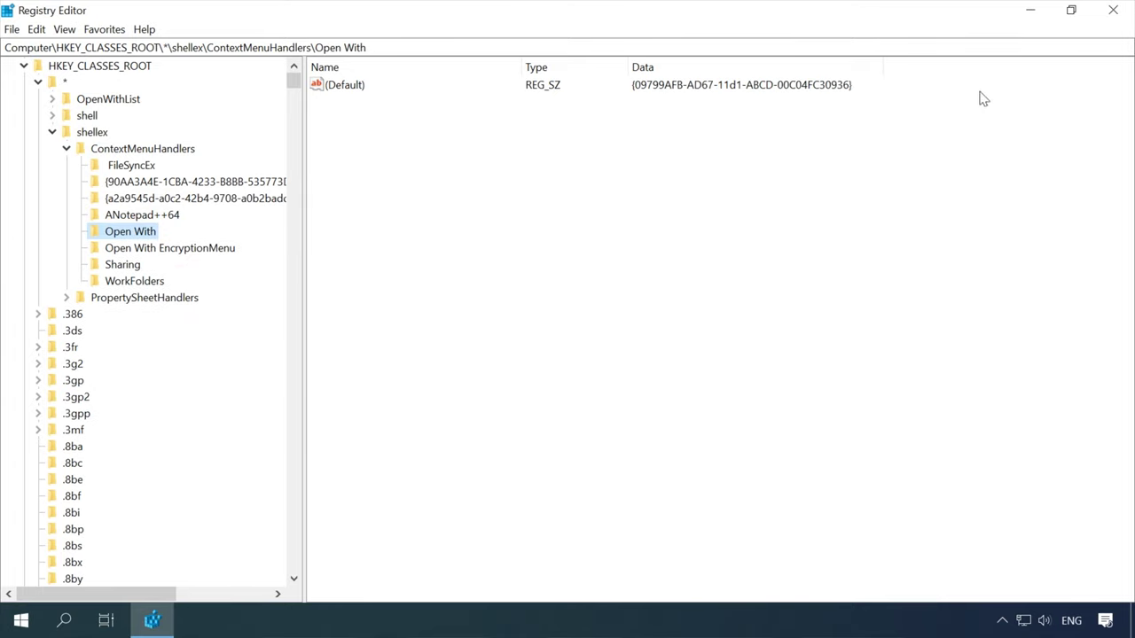
pyautogui.click(1031, 9)
pyautogui.rightClick(36, 240)
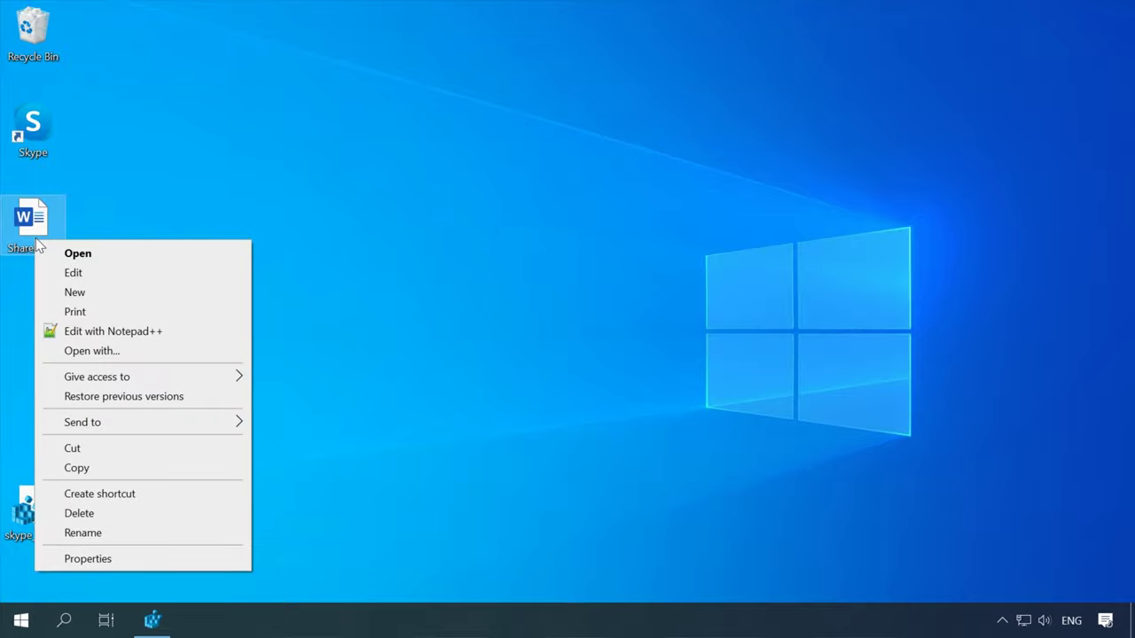